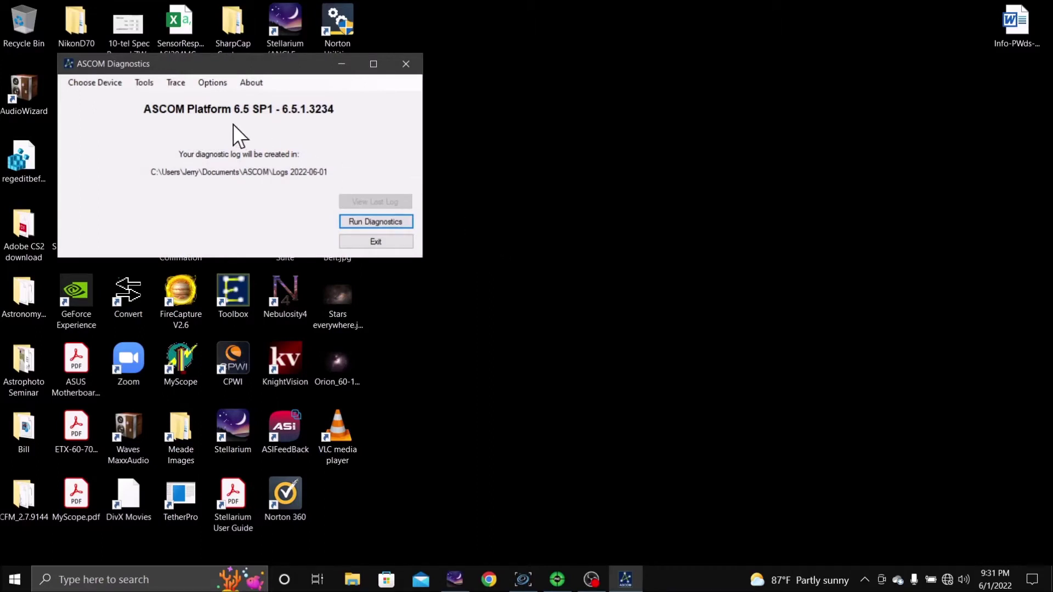
Open the Device Connection Tester for a Telescope and pick Meade Generic from the driver list.
click(90, 83)
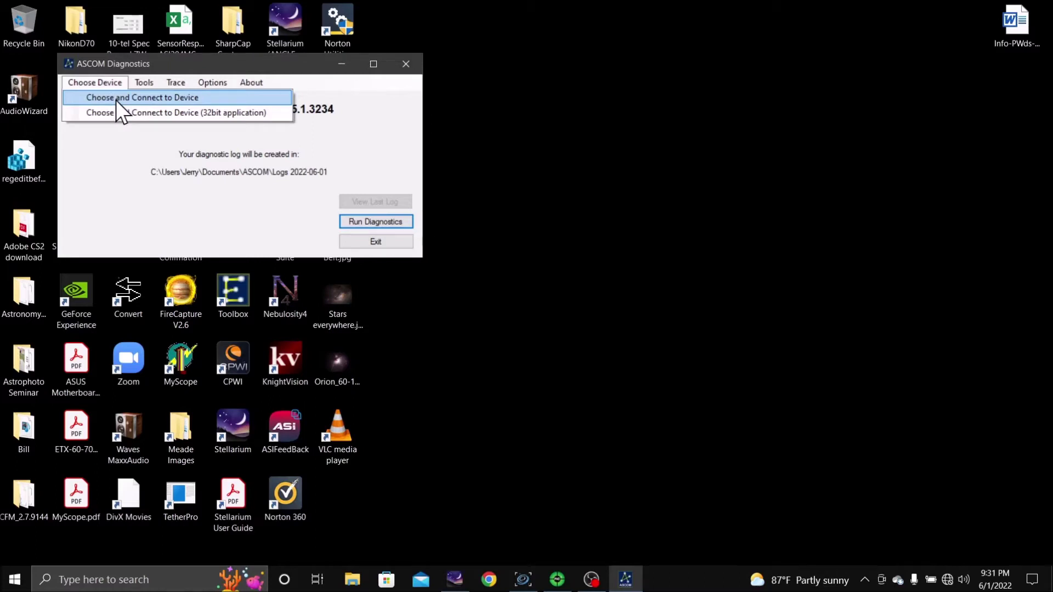
click(116, 98)
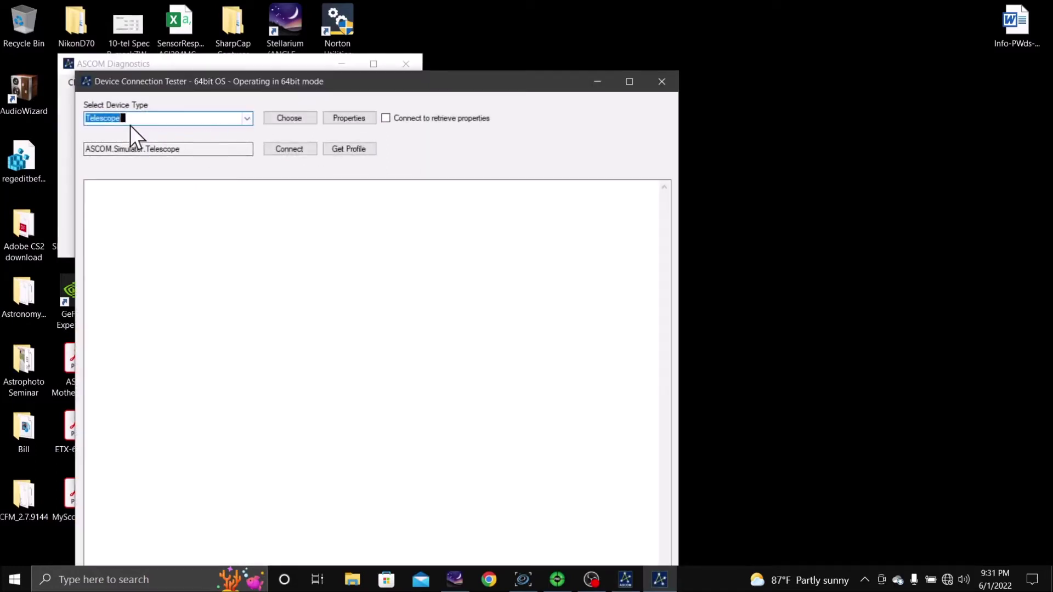
click(246, 118)
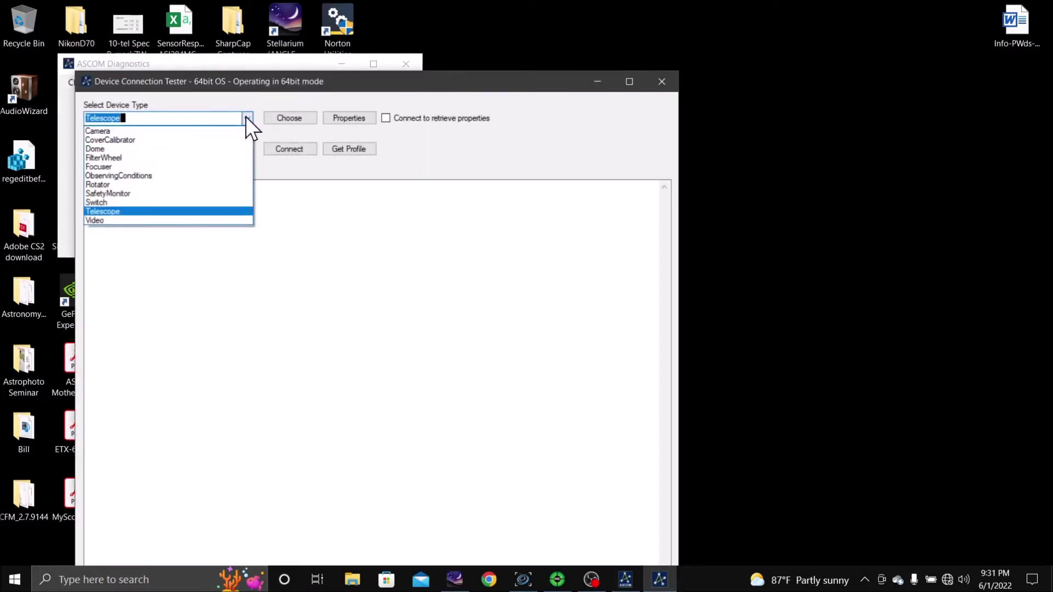
click(121, 214)
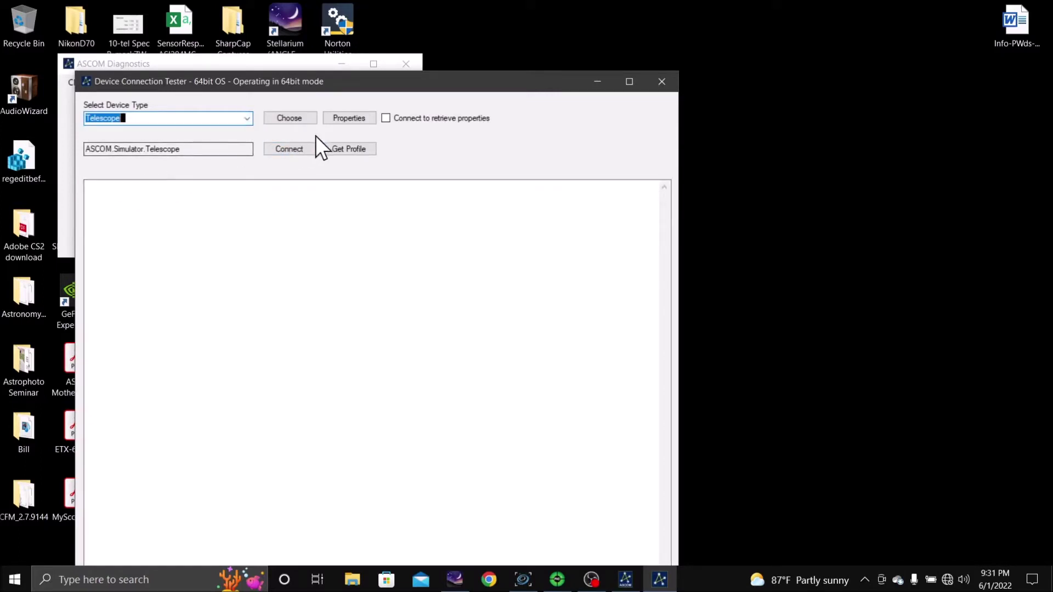
click(300, 117)
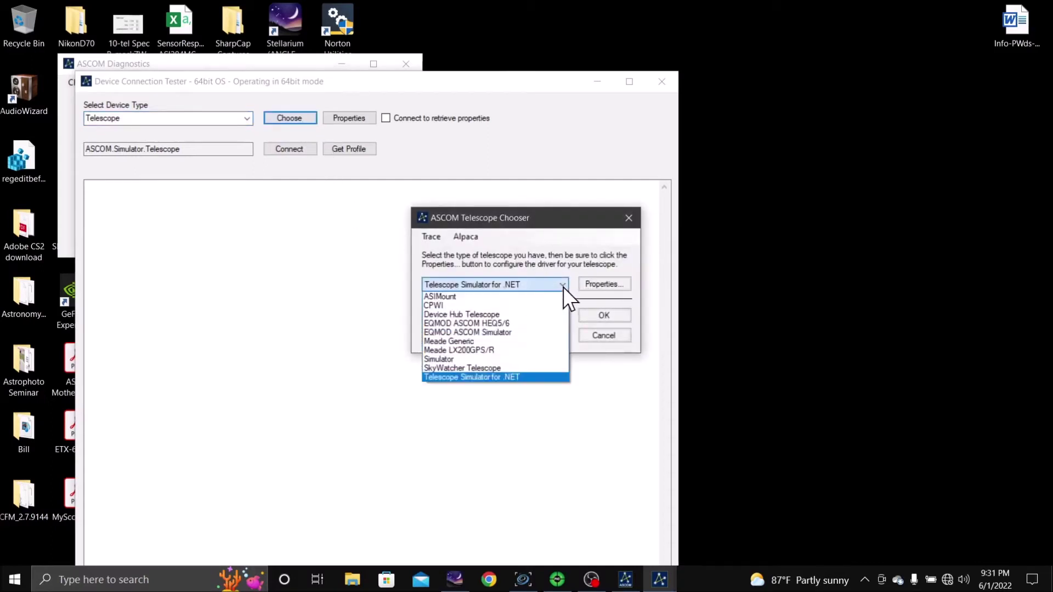
click(456, 341)
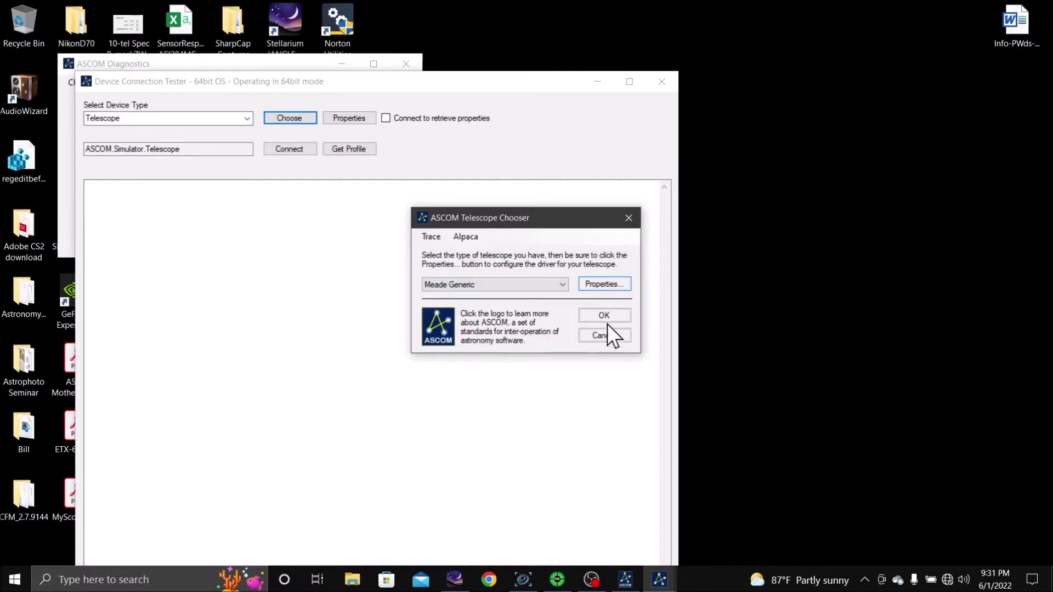
Check Meade Generic's settings, confirm it, and test-connect it (version 1.3.3.369, tracking True).
click(607, 285)
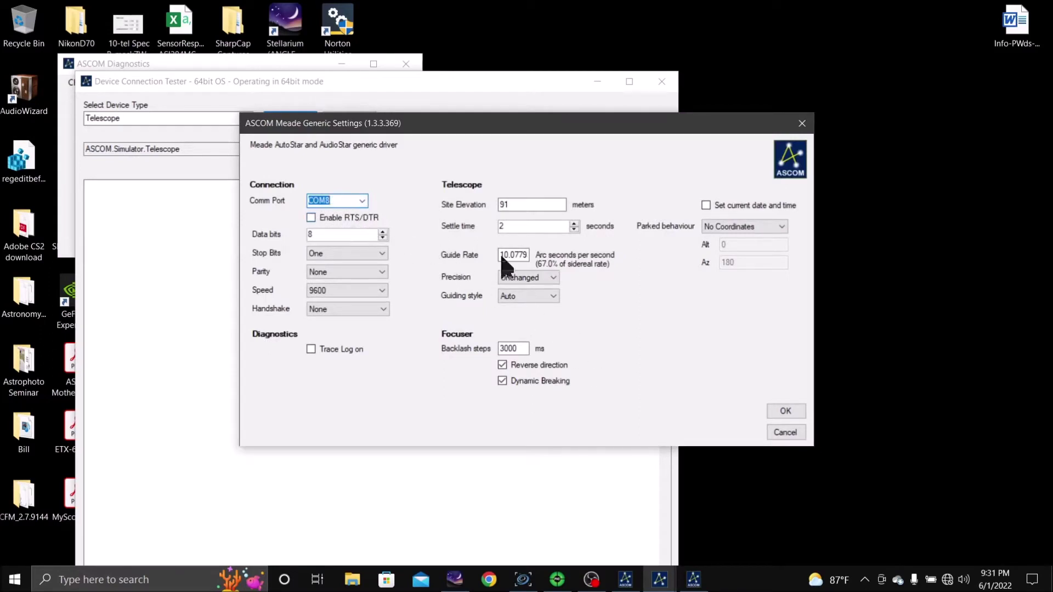
click(786, 412)
click(599, 320)
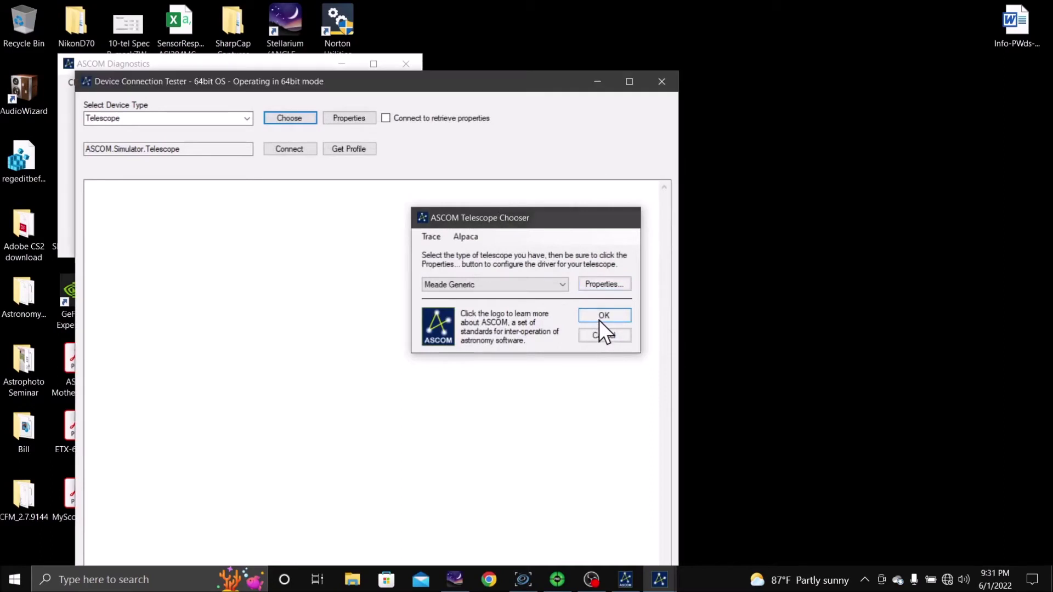
click(288, 150)
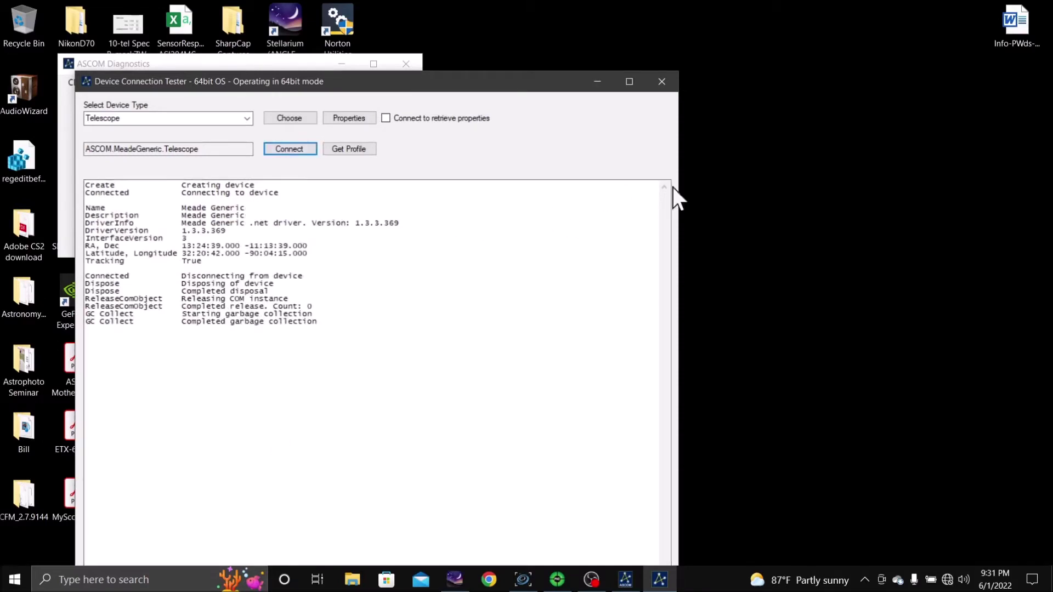
click(662, 81)
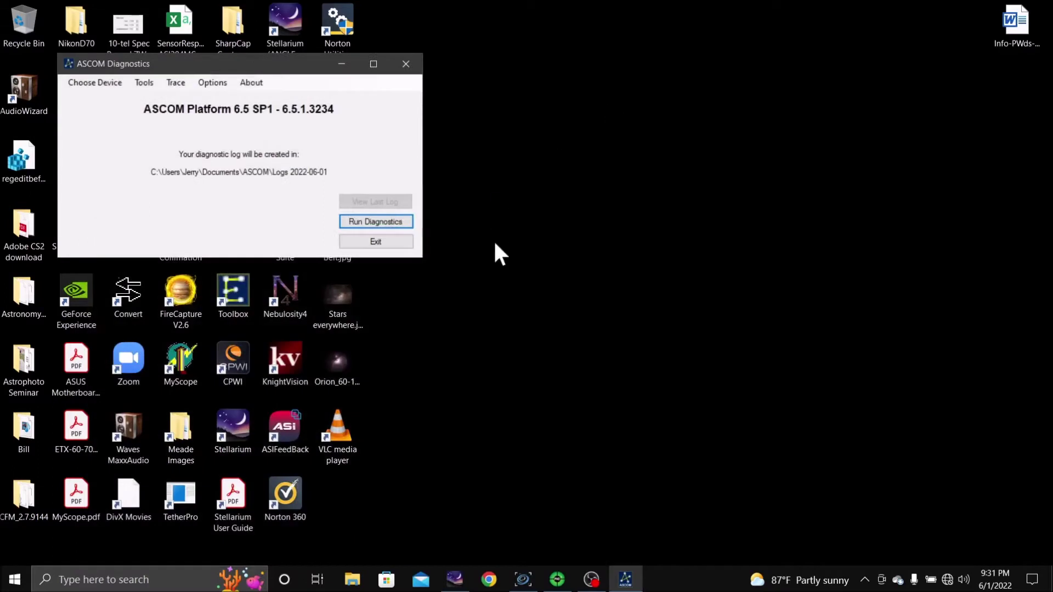
Check Device Manager's Ports (COM & LPT) for USB Serial Ports on COM8 and COM9.
click(108, 579)
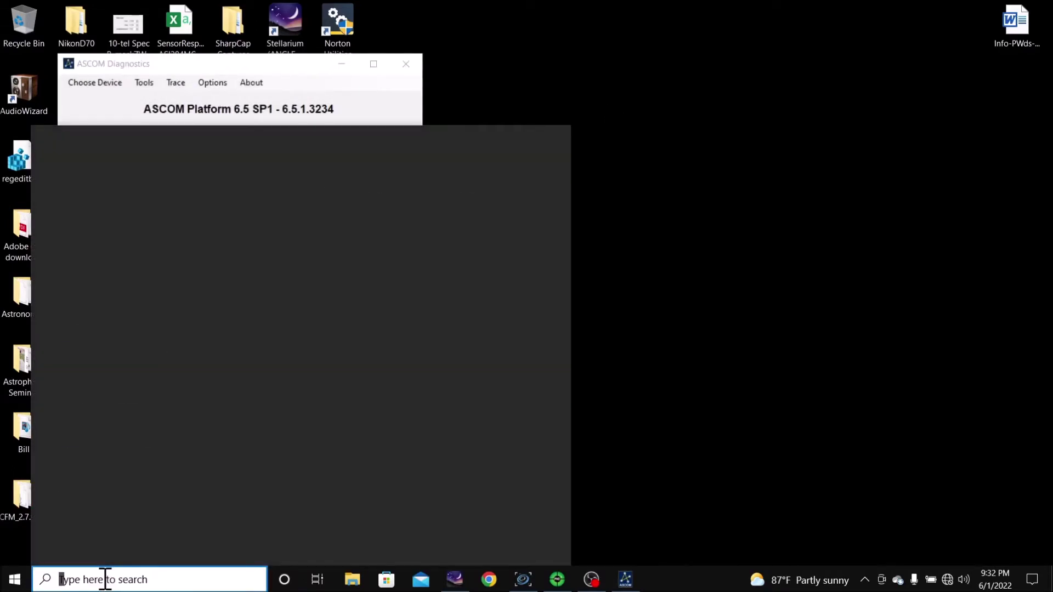
text(dev)
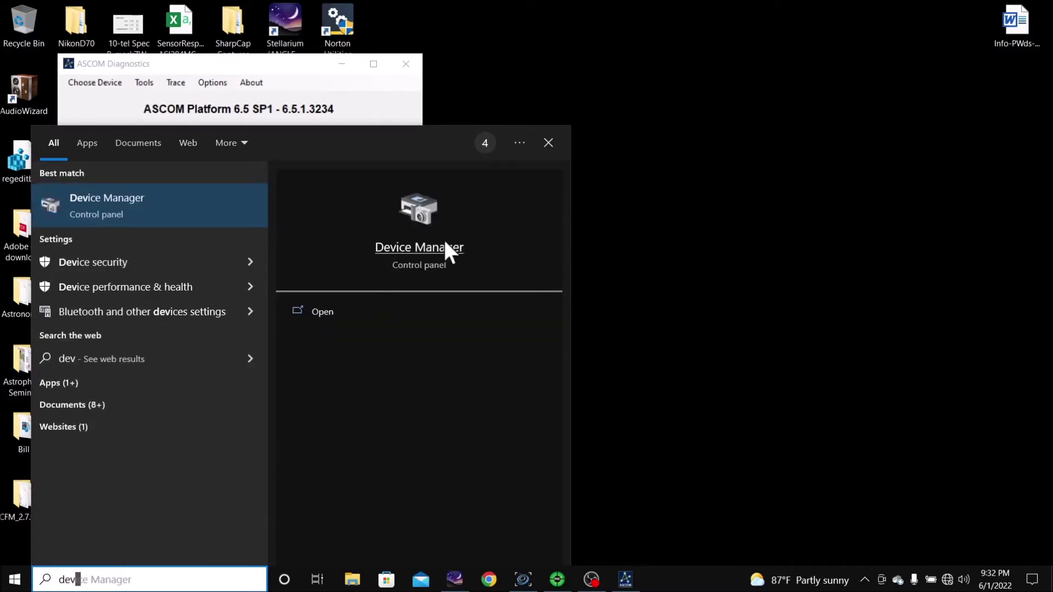
text(ice)
click(433, 253)
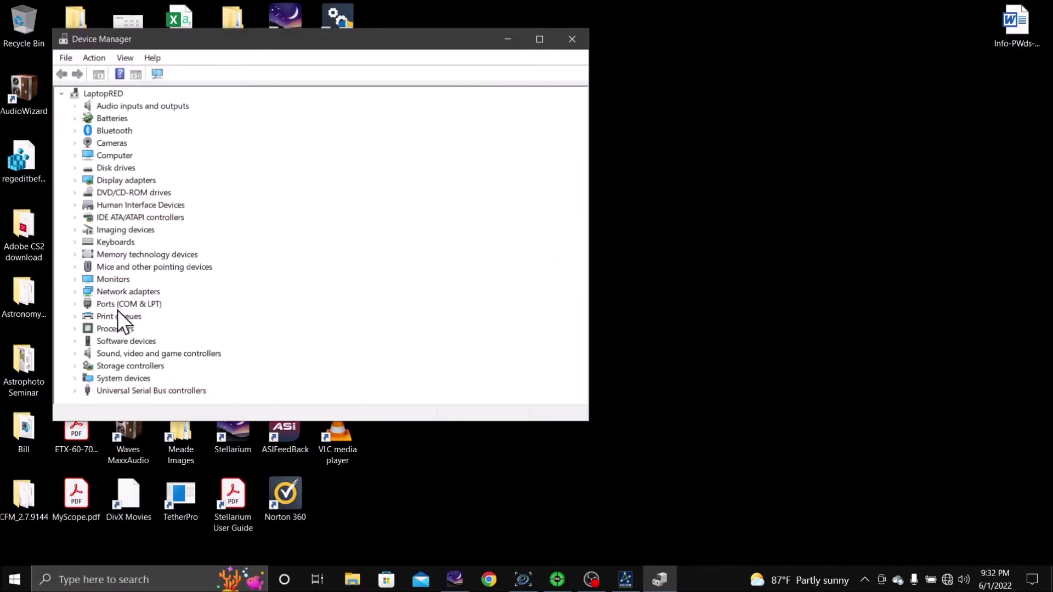
click(74, 305)
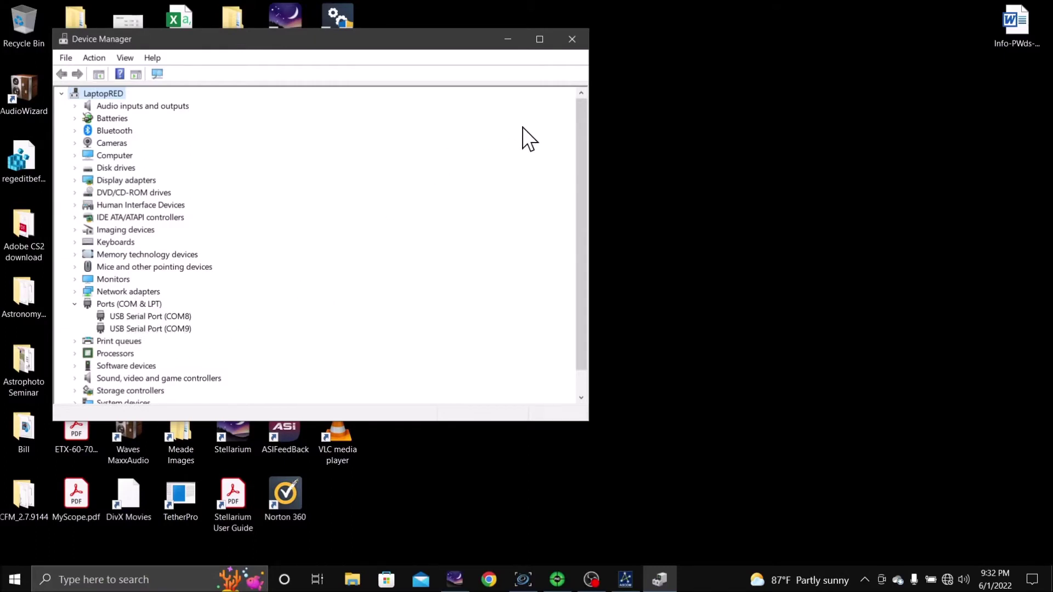
click(572, 39)
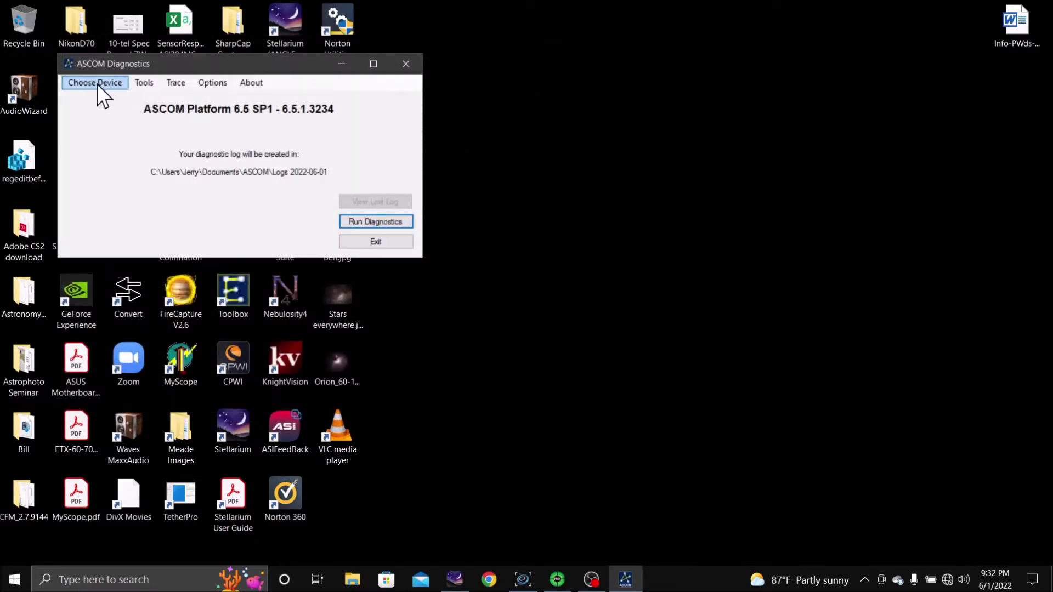
Start the full ASCOM Diagnostics scan.
click(354, 221)
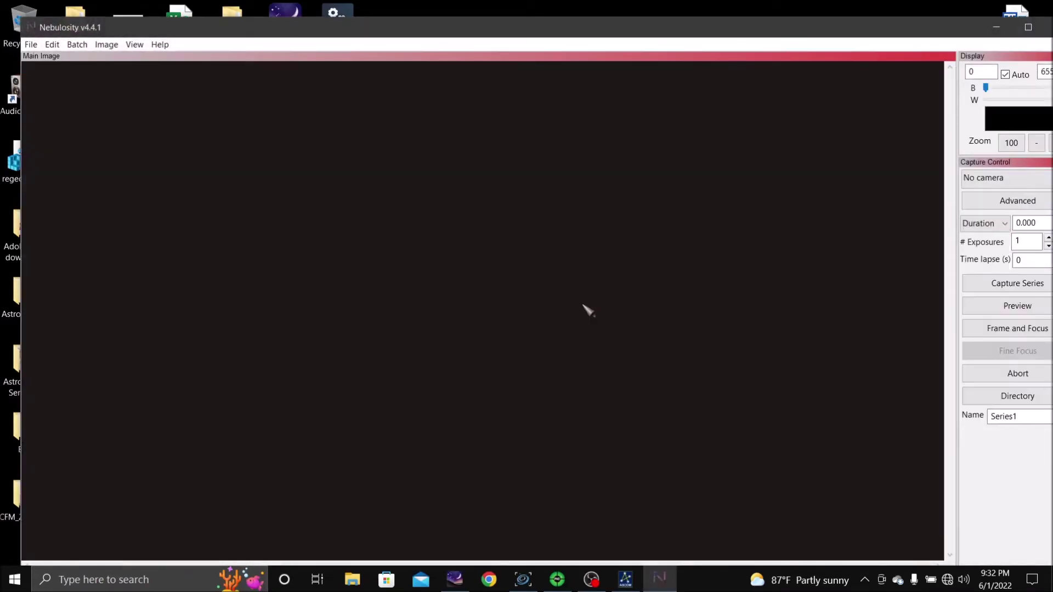
Move the Nebulosity window and maximize it to fill the screen.
drag(899, 28, 863, 18)
click(993, 18)
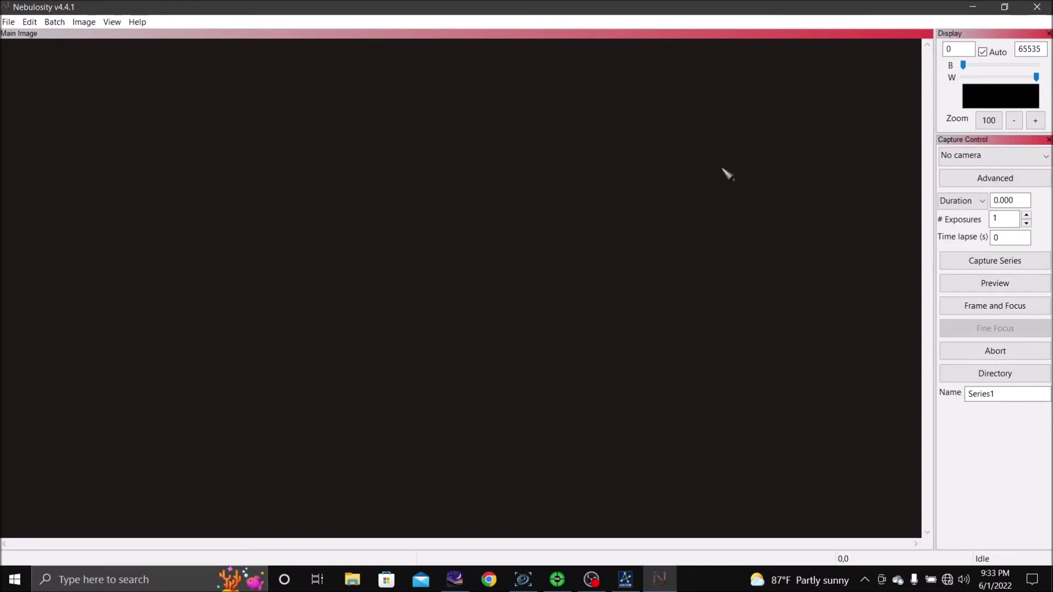
click(984, 201)
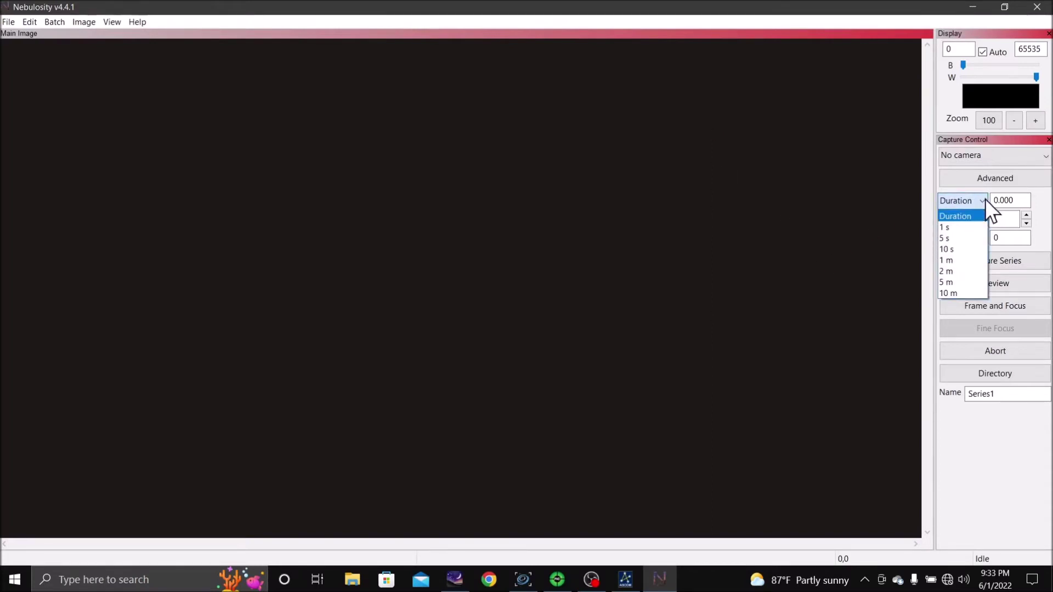
Select the ZWO ASI camera, set a 1 s exposure, and start Frame and Focus.
click(1045, 156)
click(1040, 159)
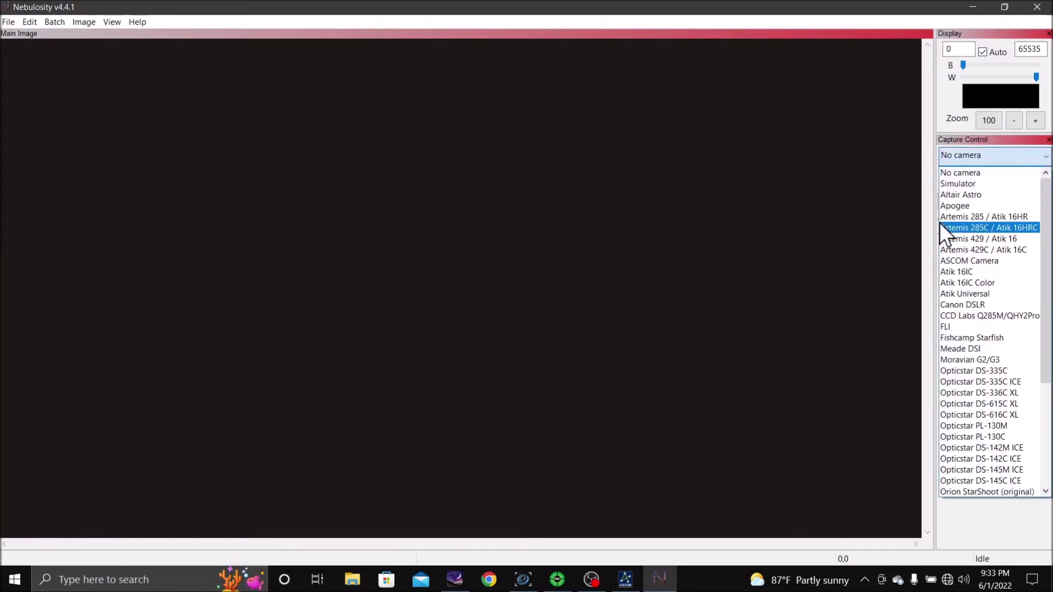
scroll(981, 293, down, 5)
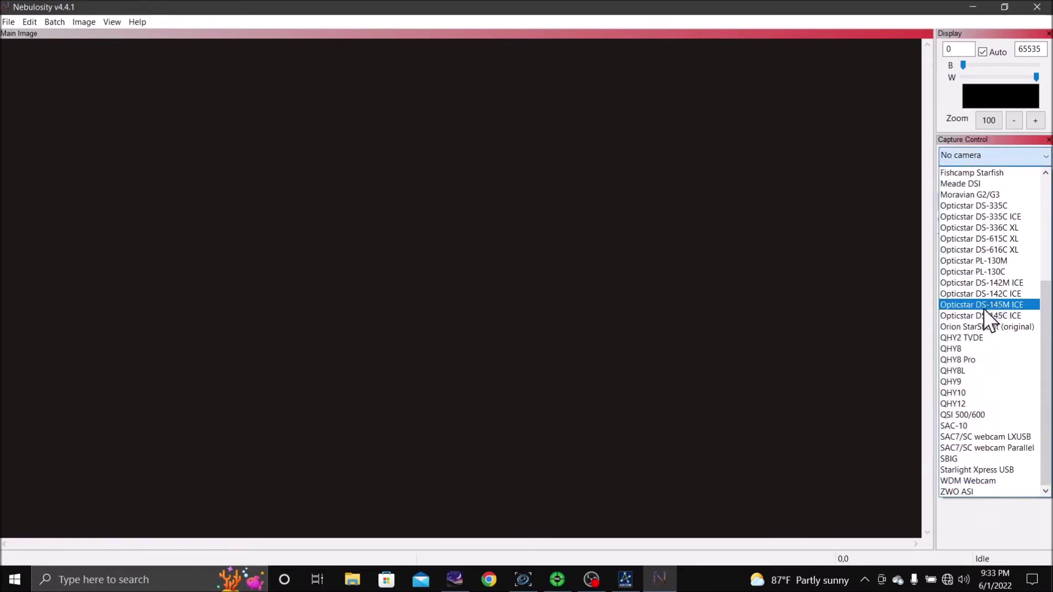
click(959, 489)
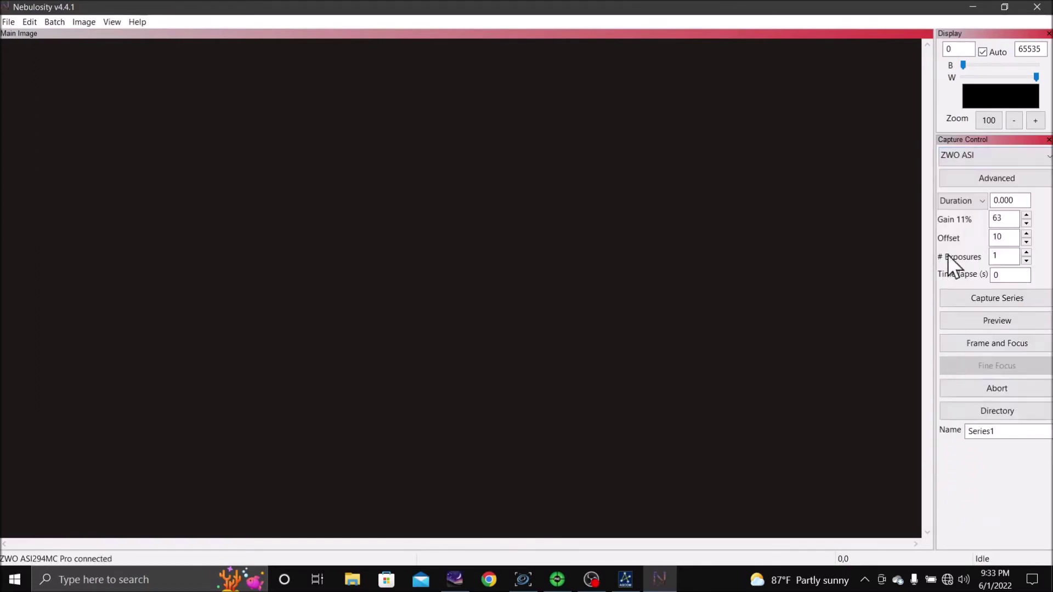
click(983, 201)
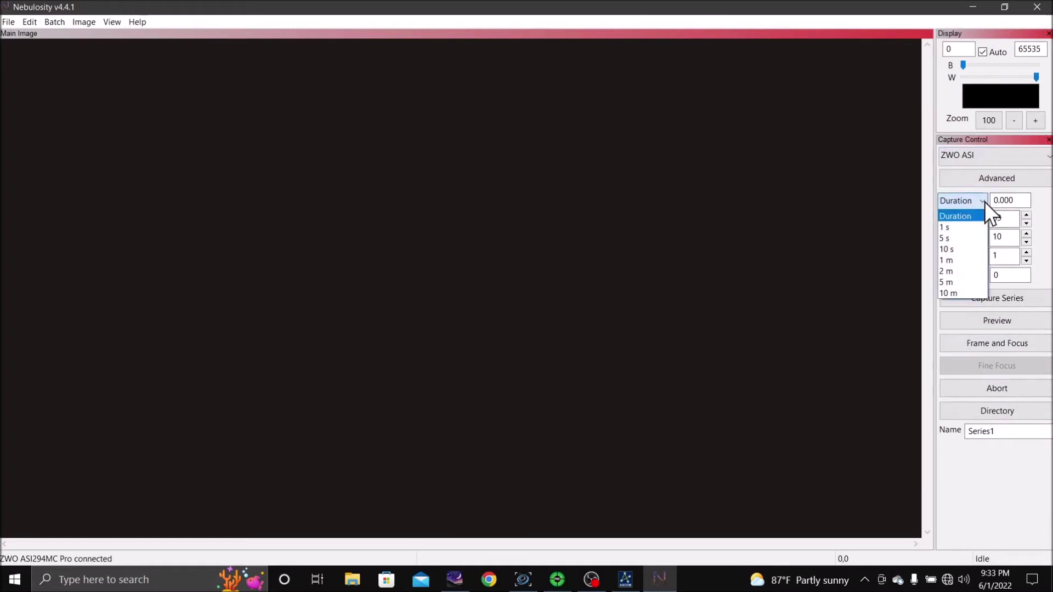
click(959, 227)
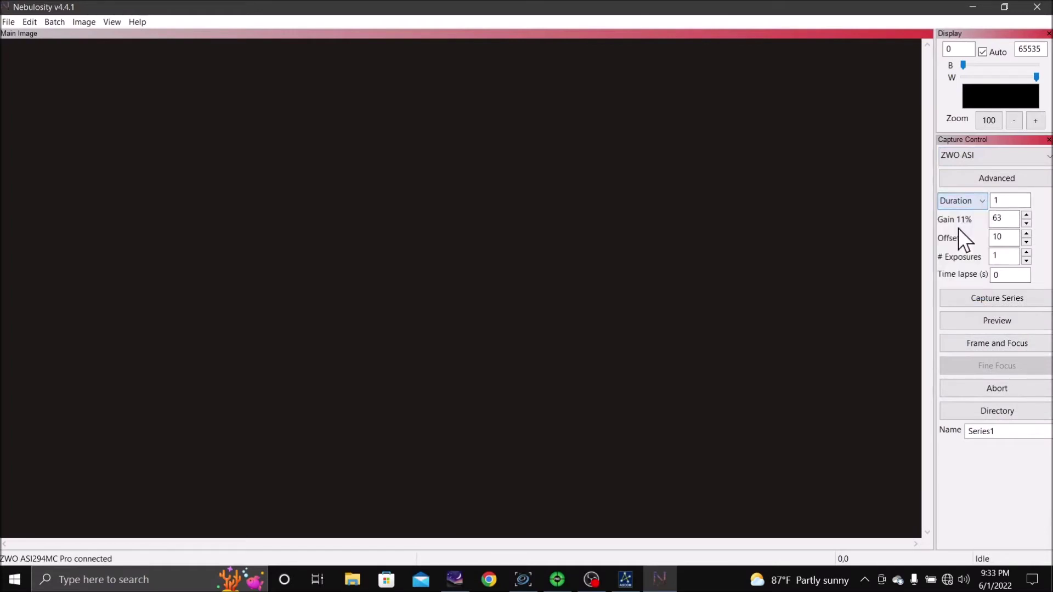
click(999, 343)
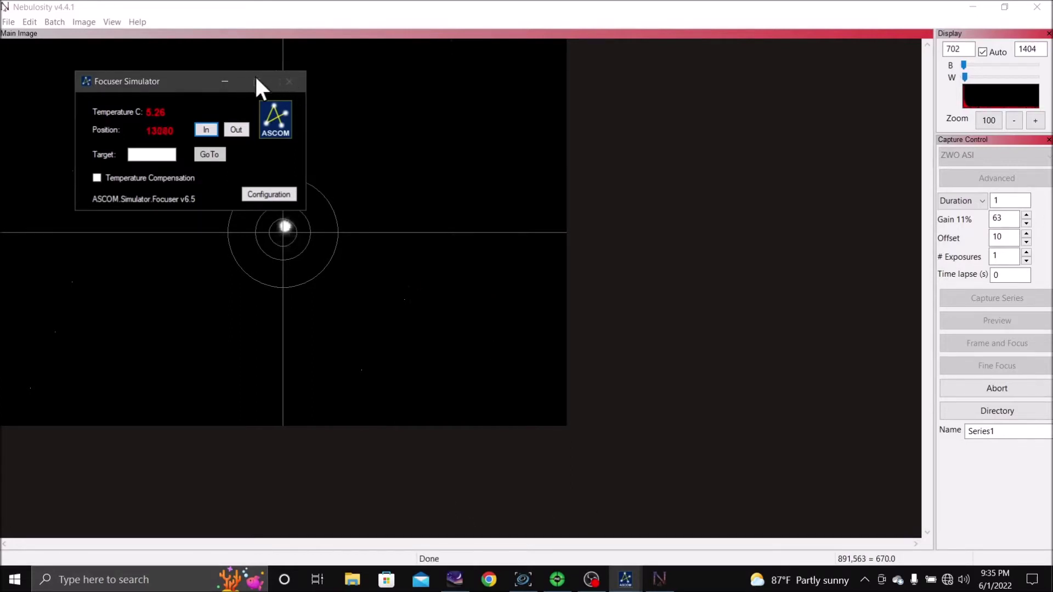
Minimize the Focuser Simulator and bring PHD2 Guiding to the front.
click(225, 81)
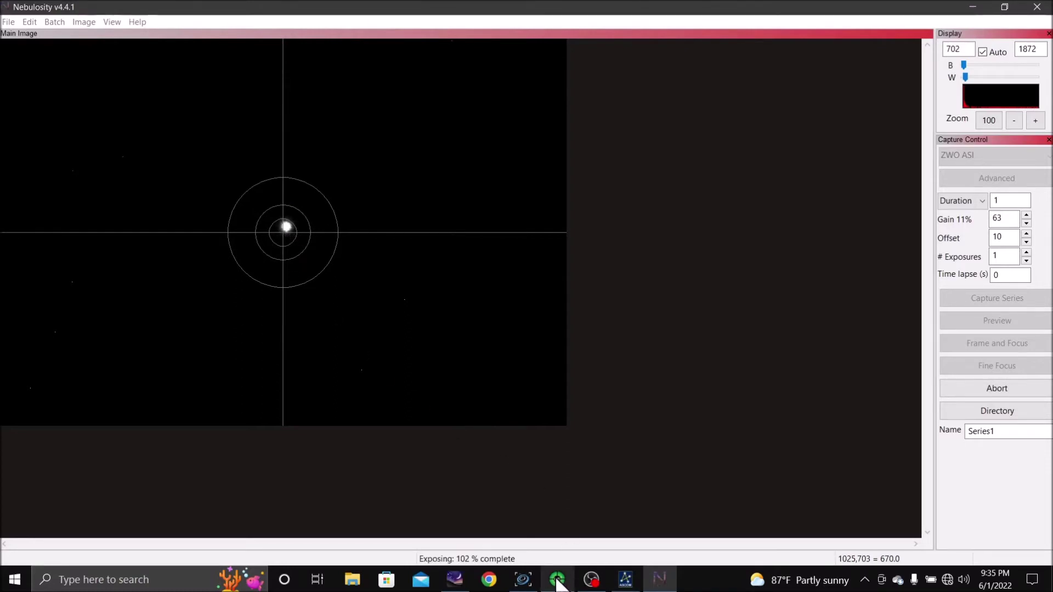
mouse_move(570, 579)
click(489, 496)
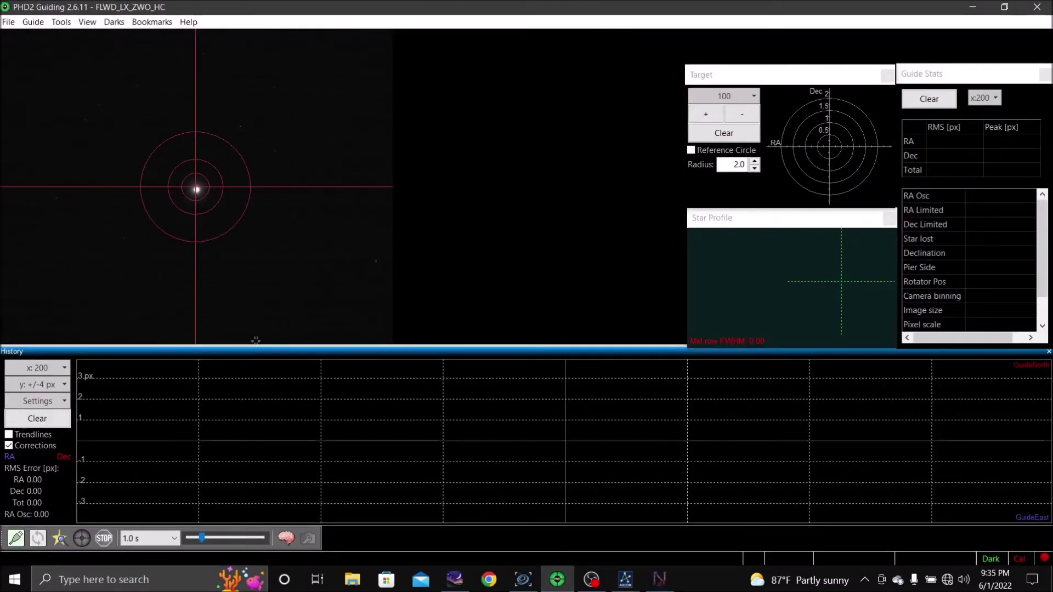
Connect the PHD2 guide camera, start looping exposures, then return to Nebulosity.
click(16, 540)
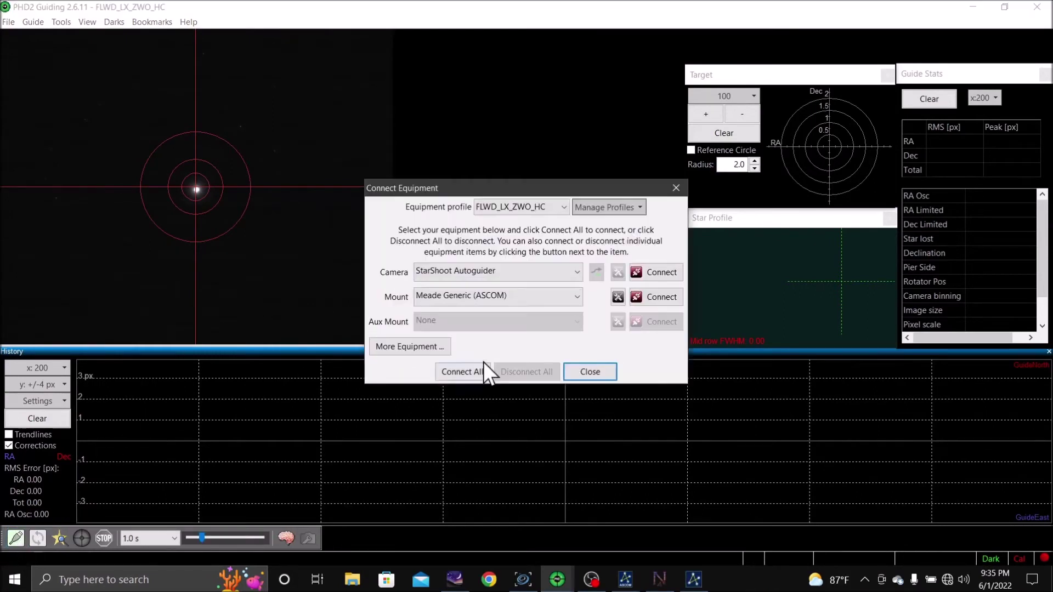
click(661, 271)
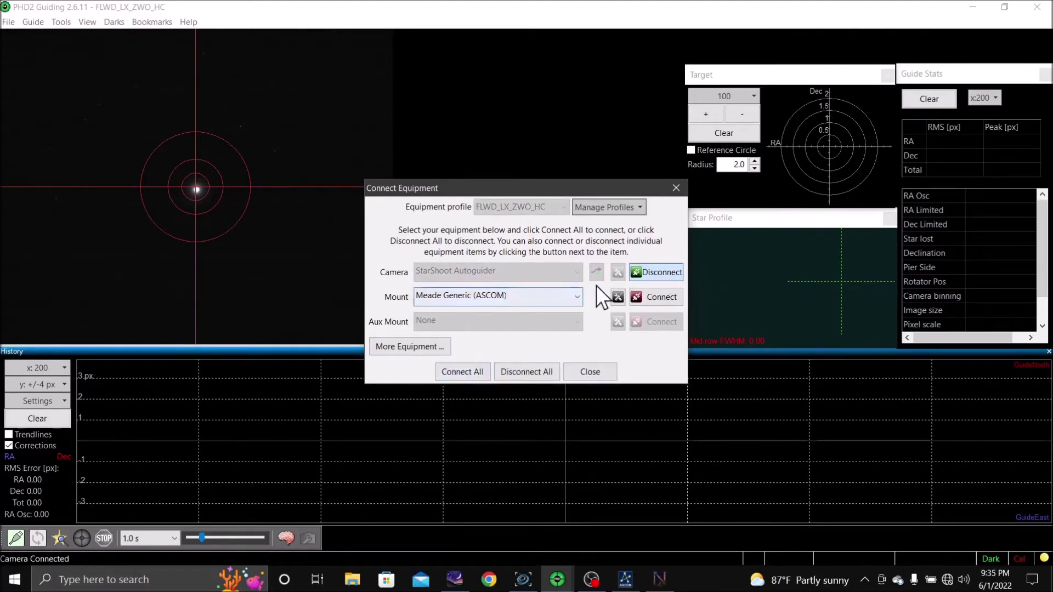
click(586, 373)
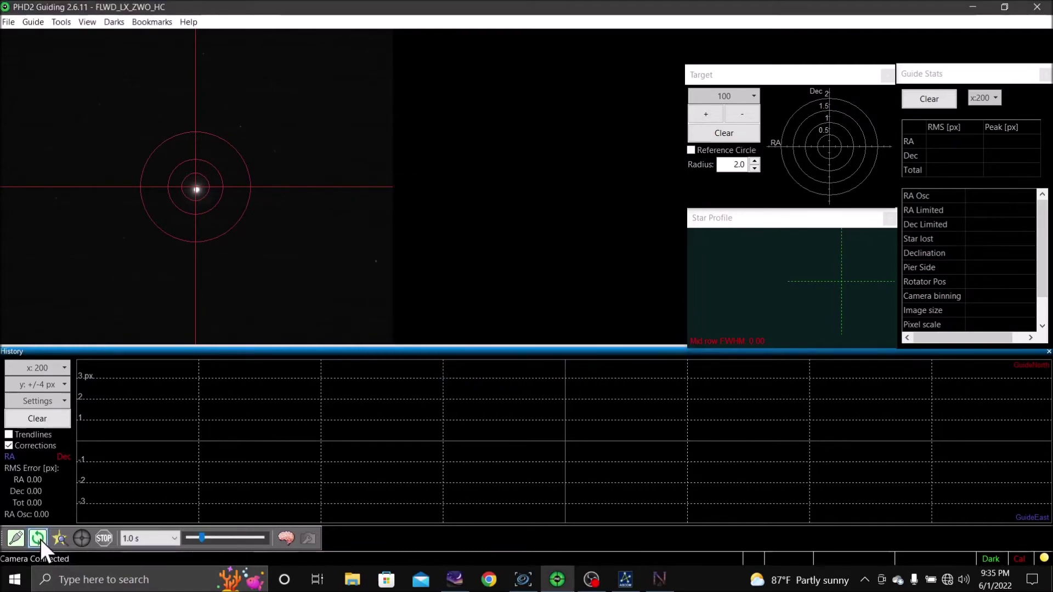
click(40, 539)
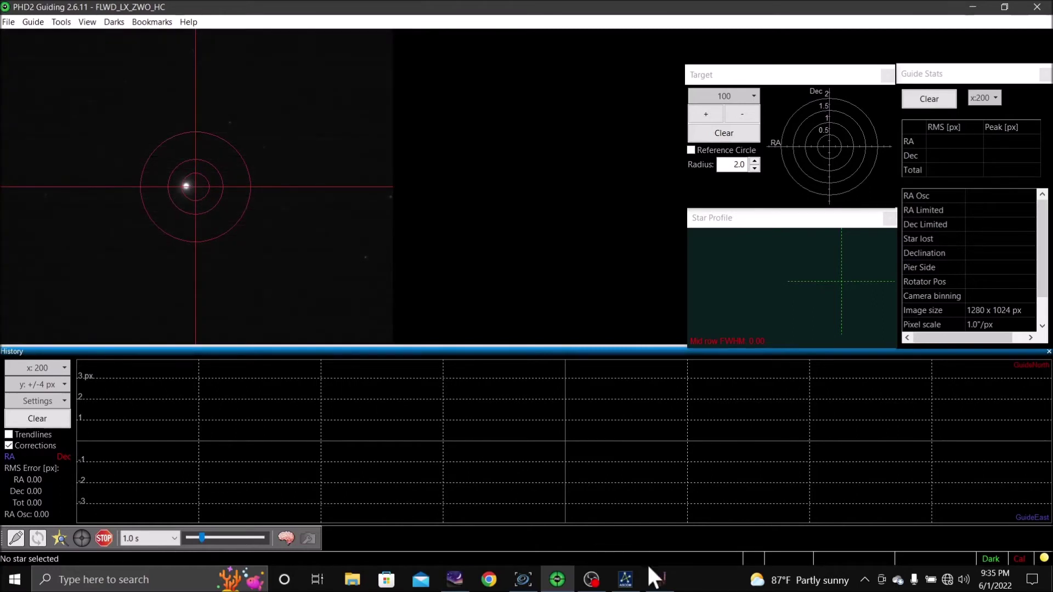
click(660, 579)
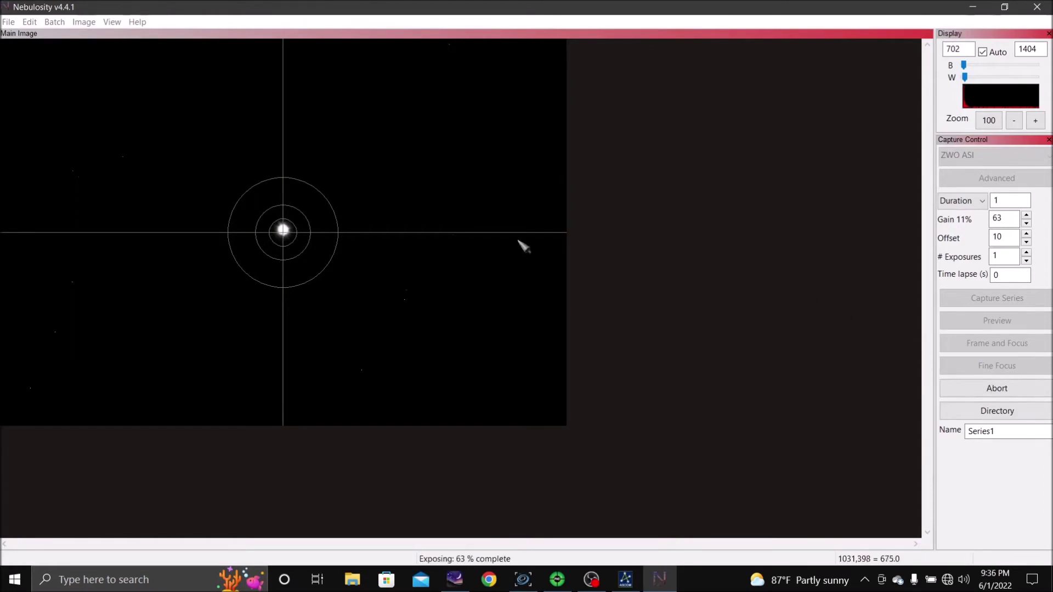
Abort the Frame and Focus exposure and close Nebulosity.
click(993, 387)
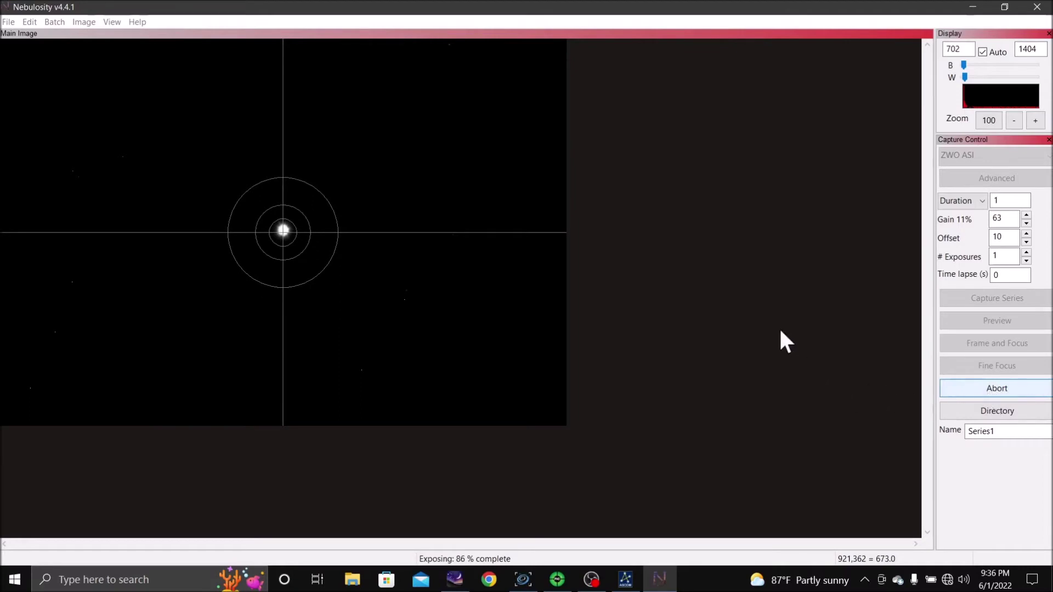
click(1037, 6)
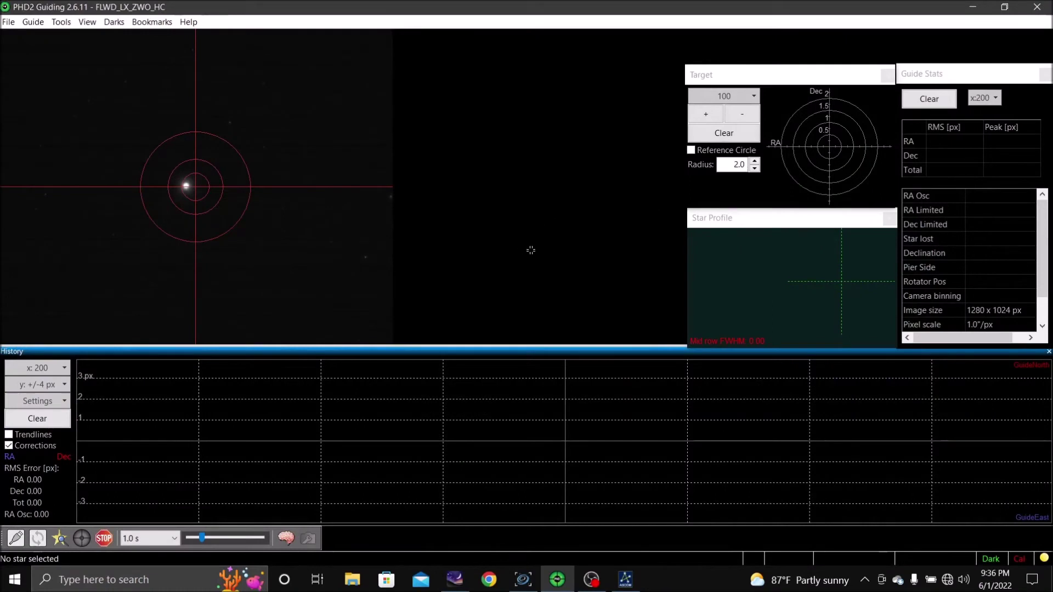
Stop PHD2 looping and disconnect the guide camera in Connect Equipment.
click(107, 536)
click(15, 538)
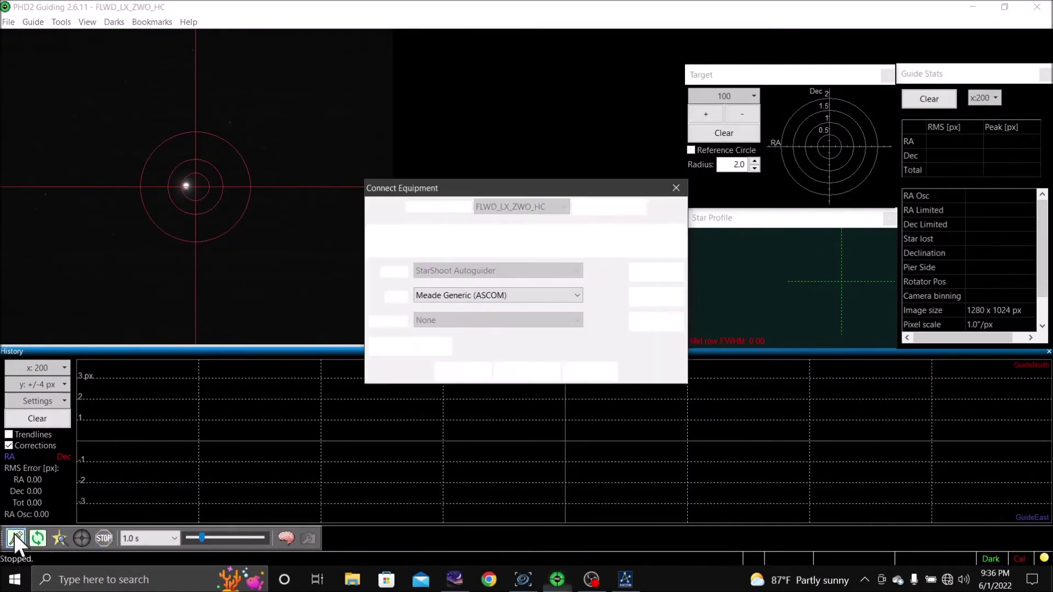
click(671, 271)
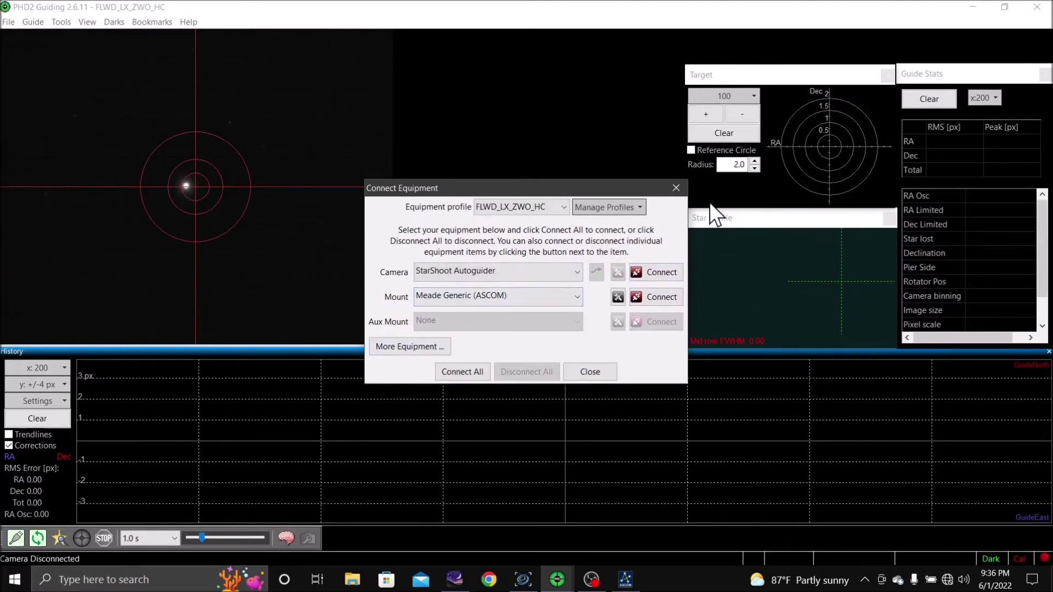
click(596, 373)
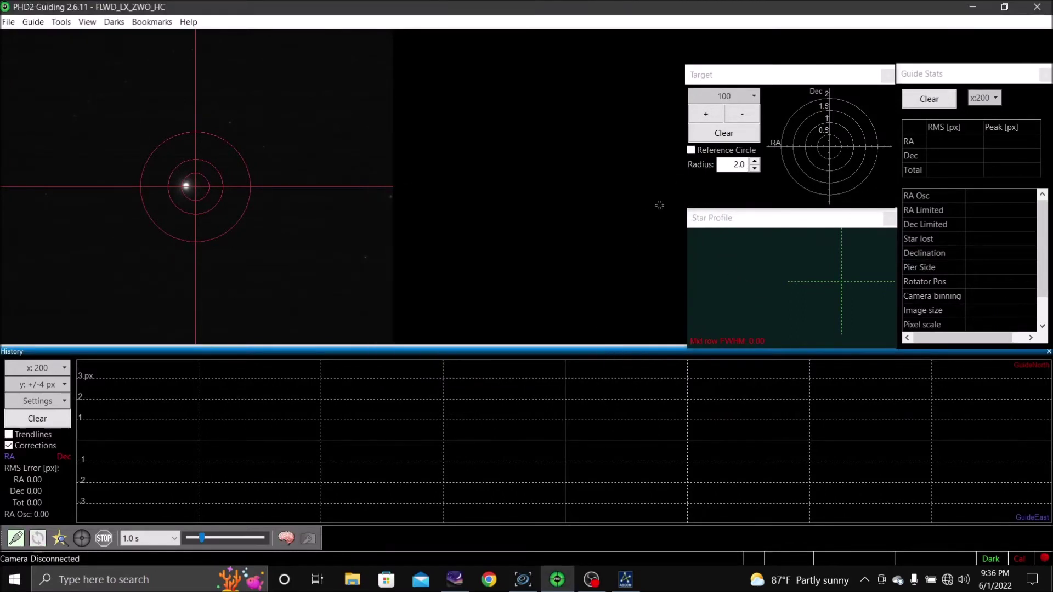
Minimize PHD2, exit ASCOM Diagnostics after all 1593 tests pass, and bring up Stellarium.
click(972, 8)
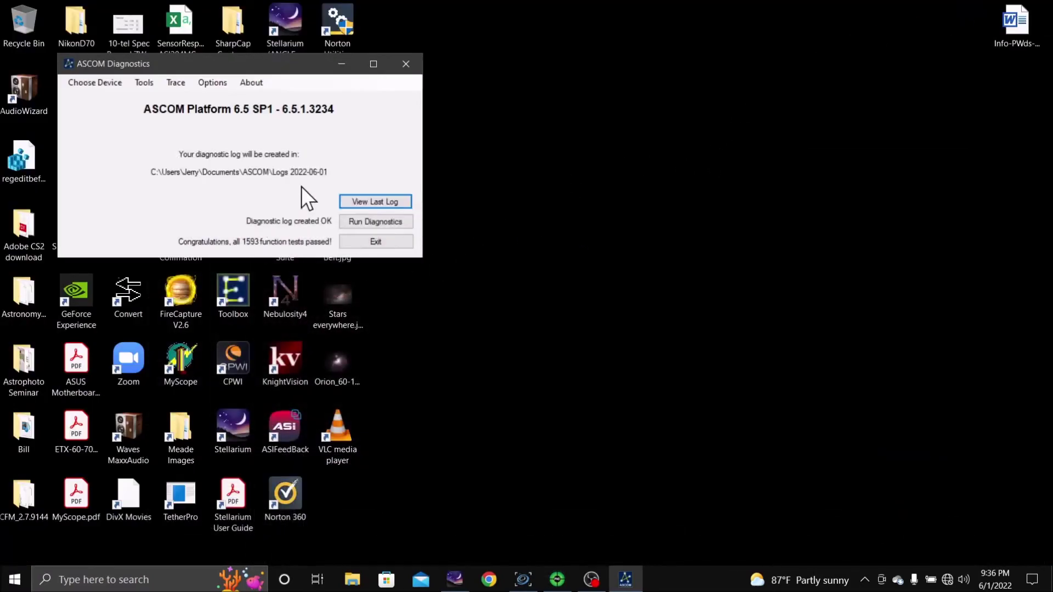
click(384, 244)
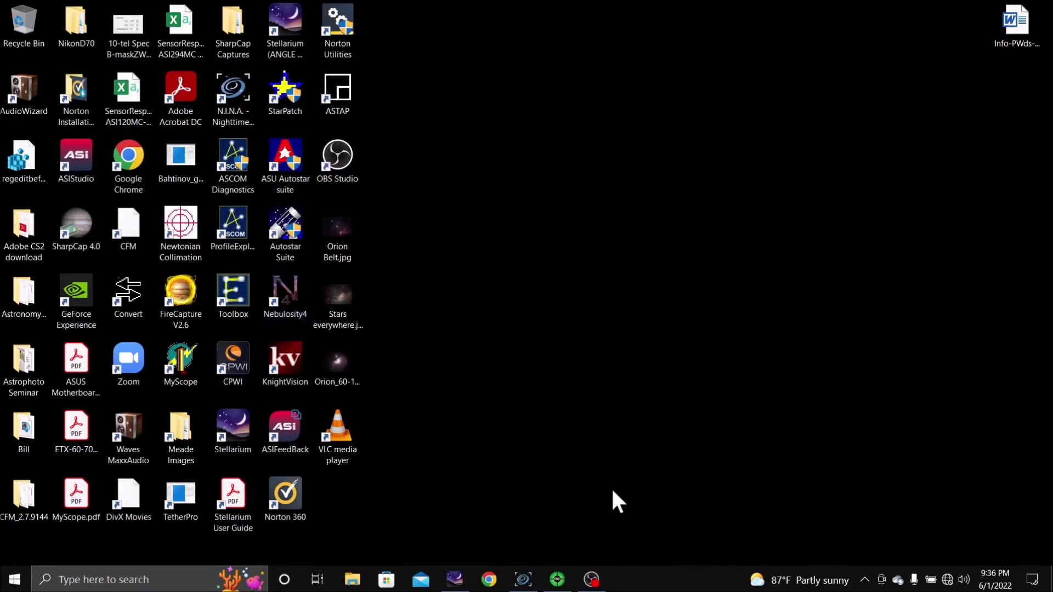
click(455, 579)
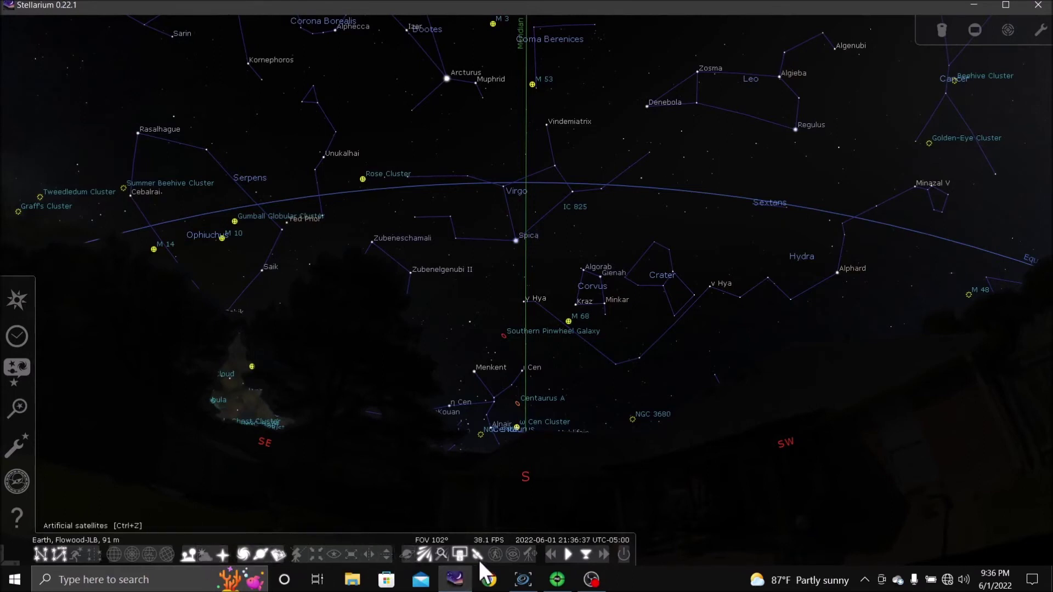
Open the configuration of telescope 4, LX FLWD MeadeGeneric, from Stellarium's telescope list.
click(530, 552)
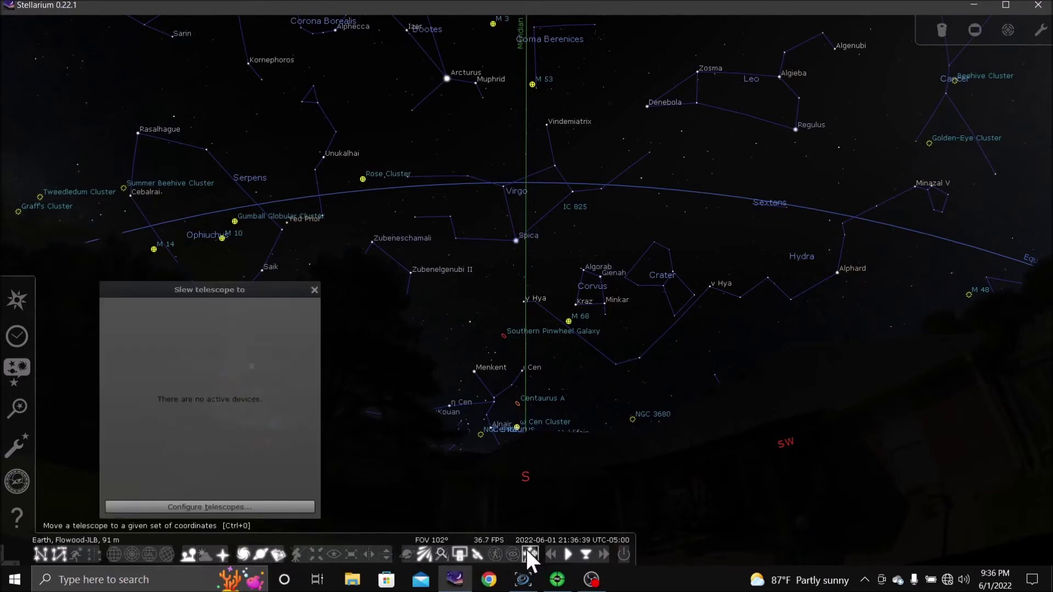
click(203, 507)
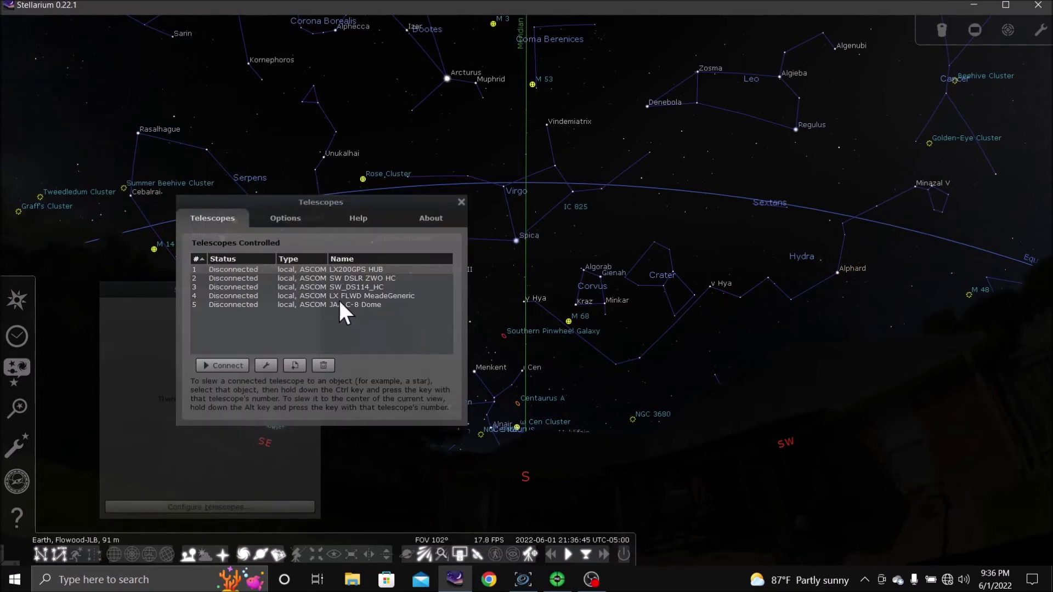
click(237, 295)
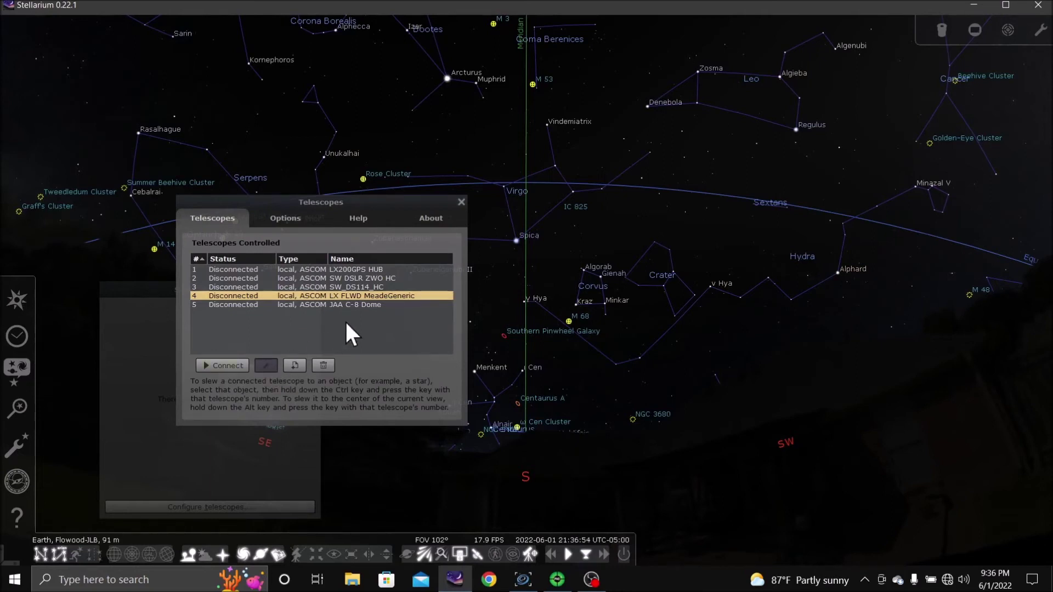
double_click(386, 296)
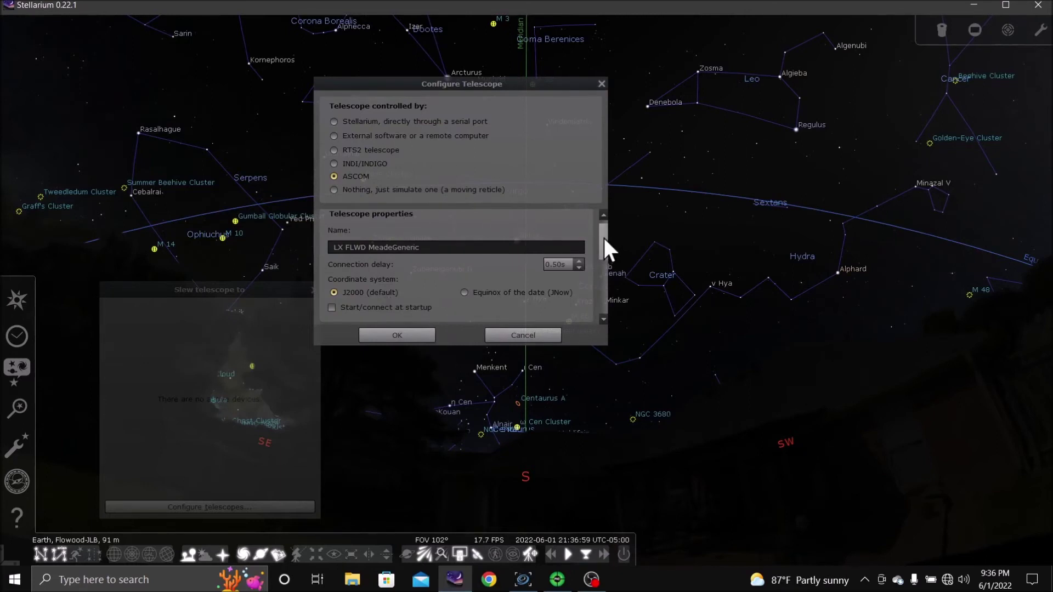
Set it as a local ASCOM telescope using the Meade Generic driver and save the configuration.
drag(604, 236, 603, 278)
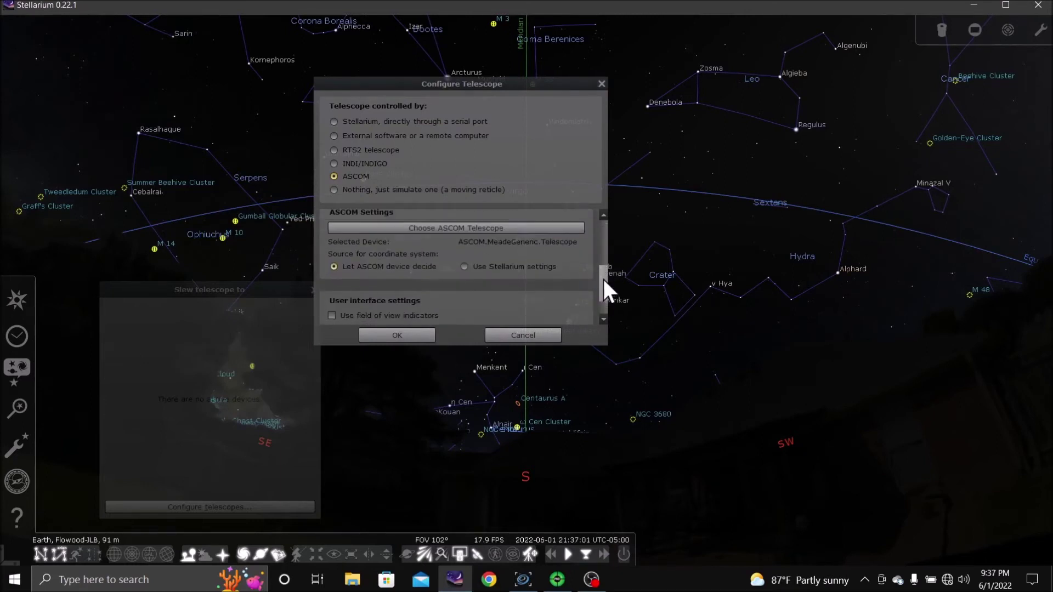
click(434, 230)
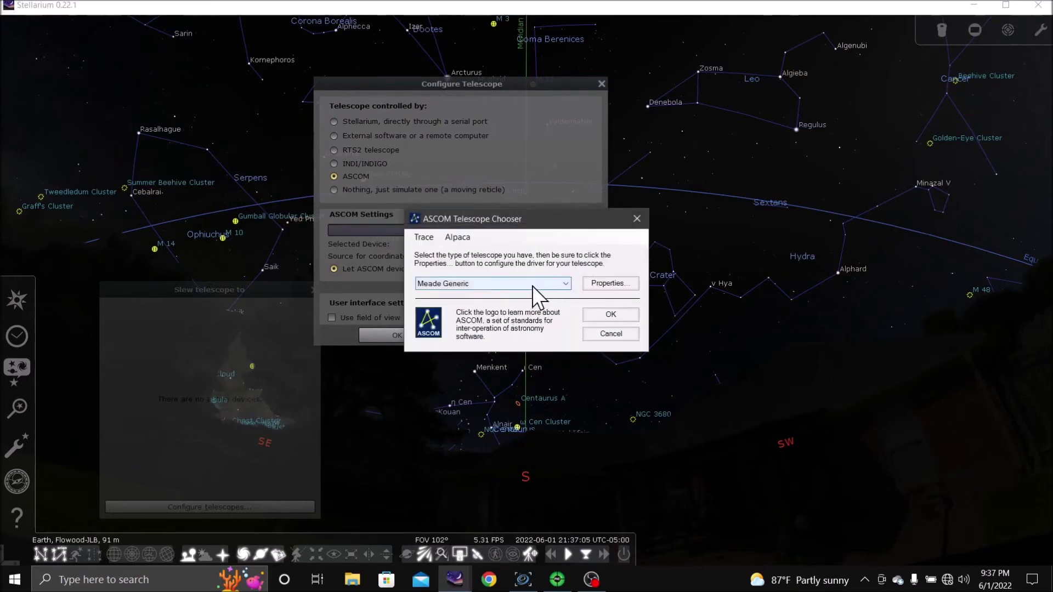
click(564, 285)
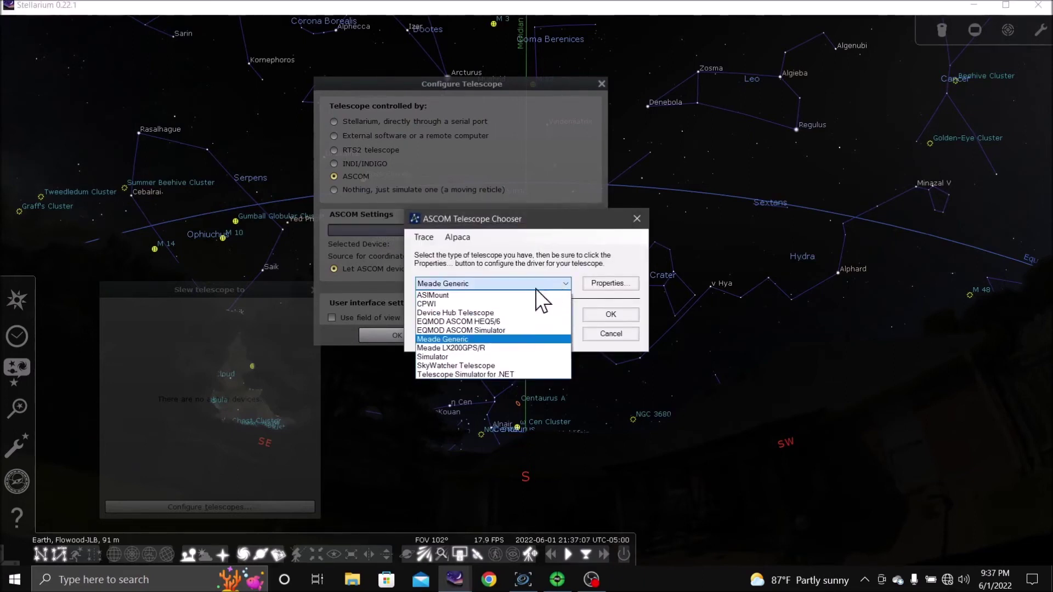
click(453, 338)
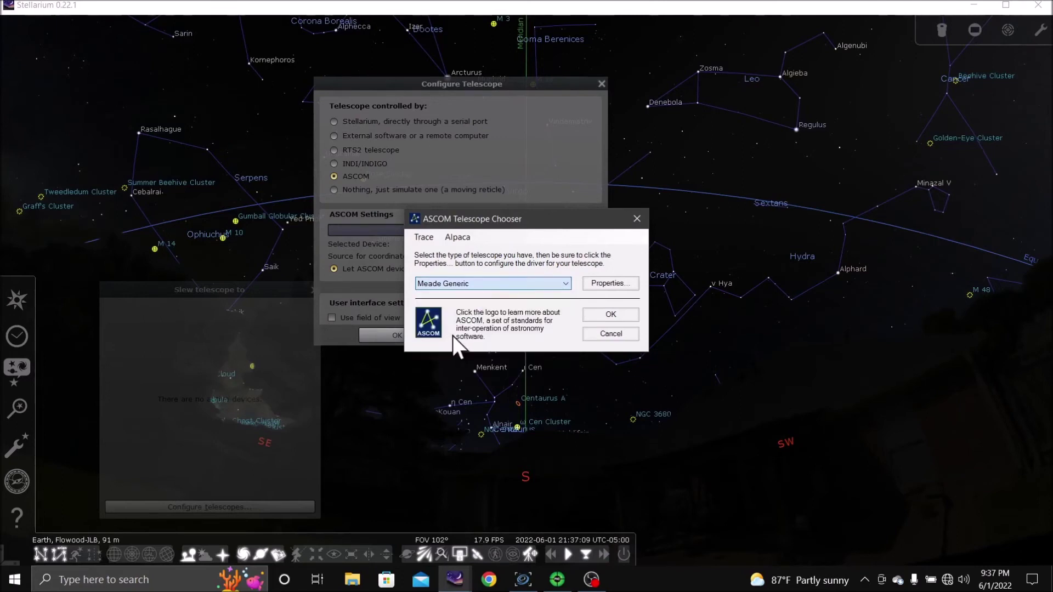
click(606, 282)
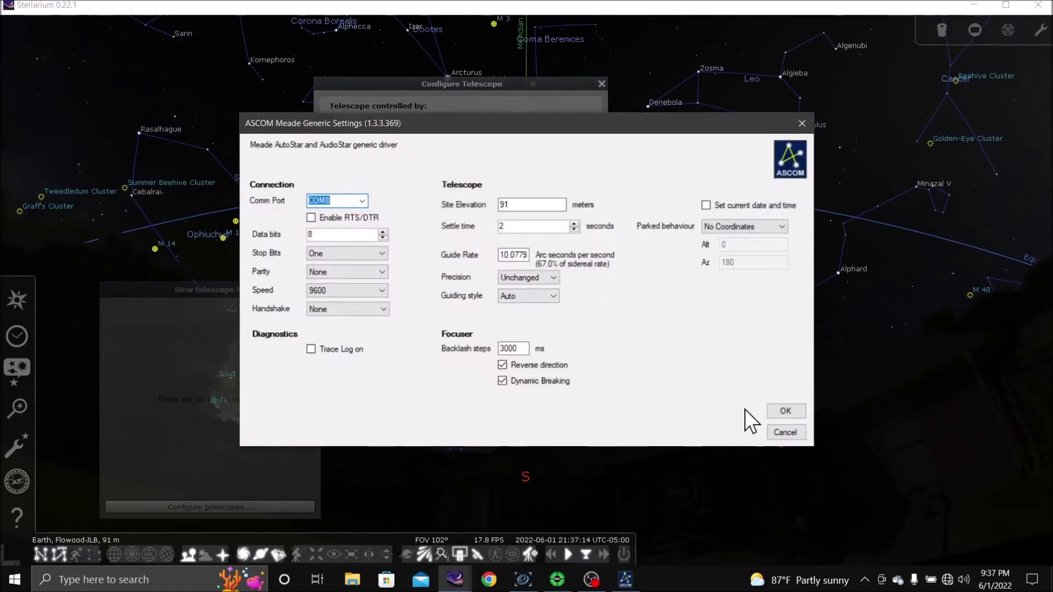
click(785, 412)
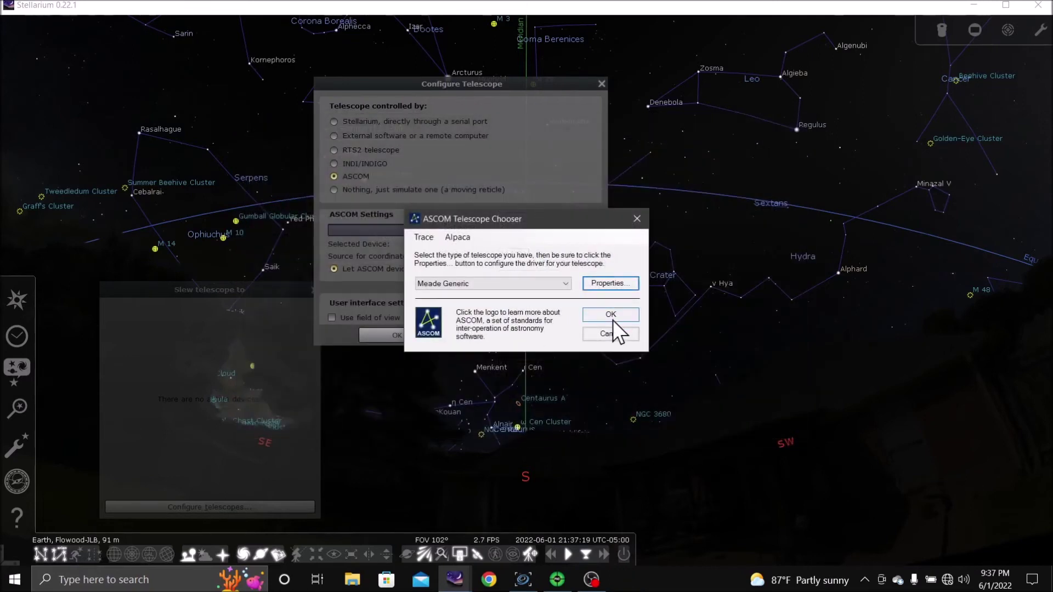
click(611, 317)
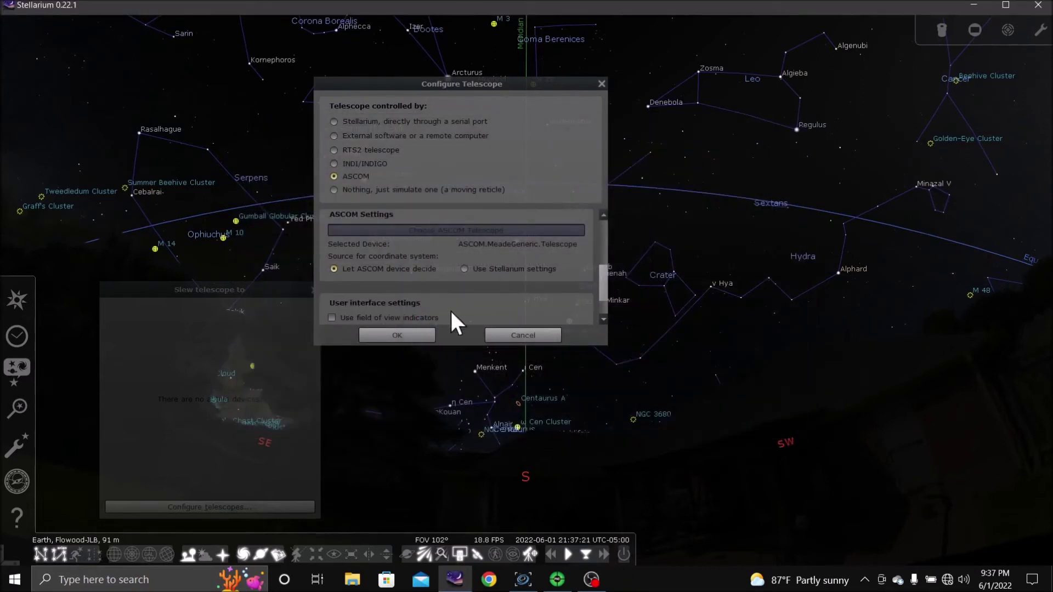
click(390, 334)
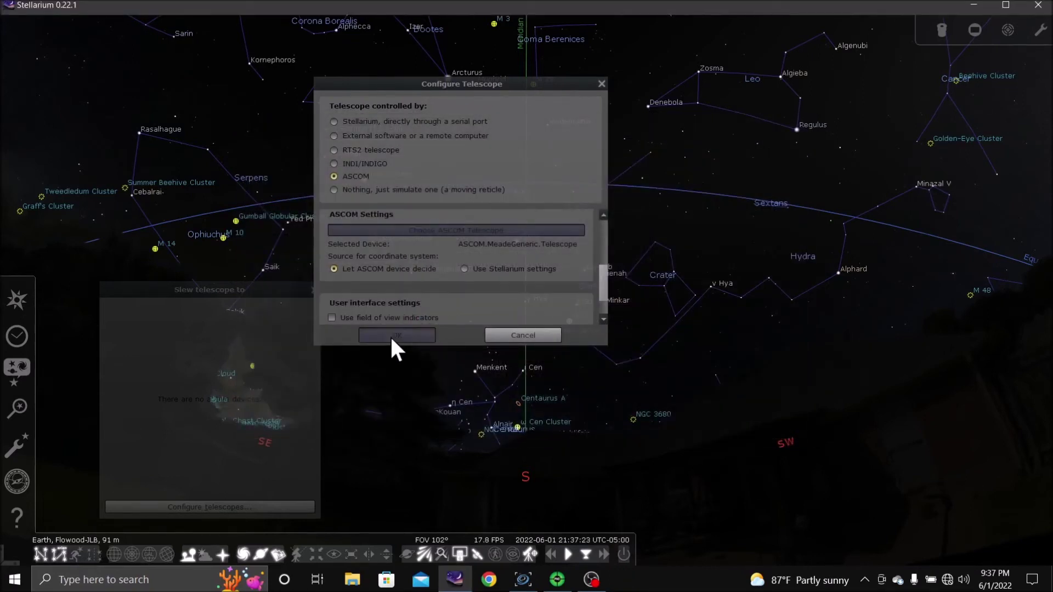
click(239, 293)
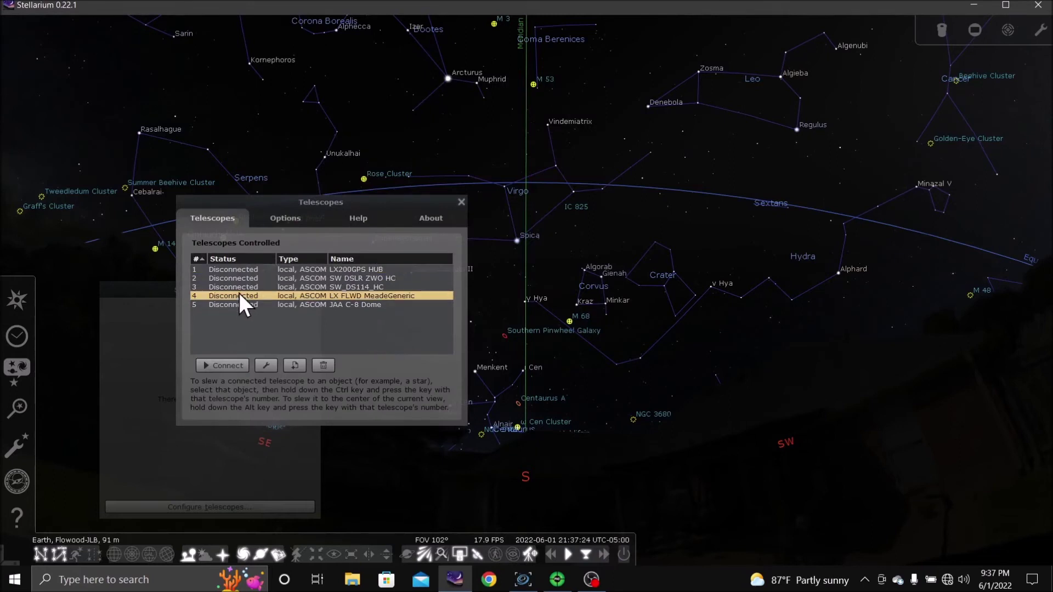
click(227, 362)
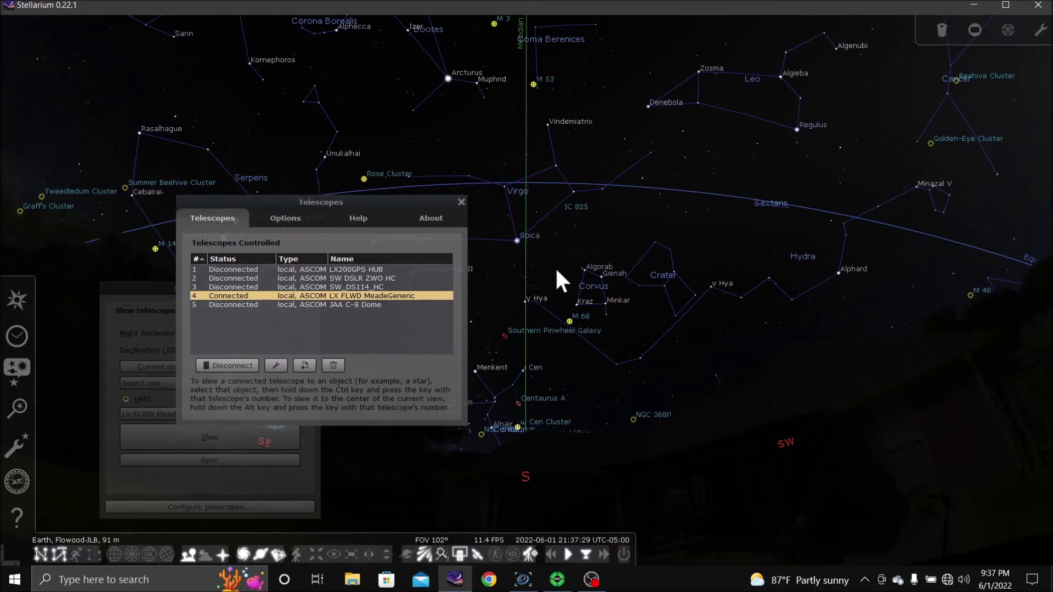
click(461, 202)
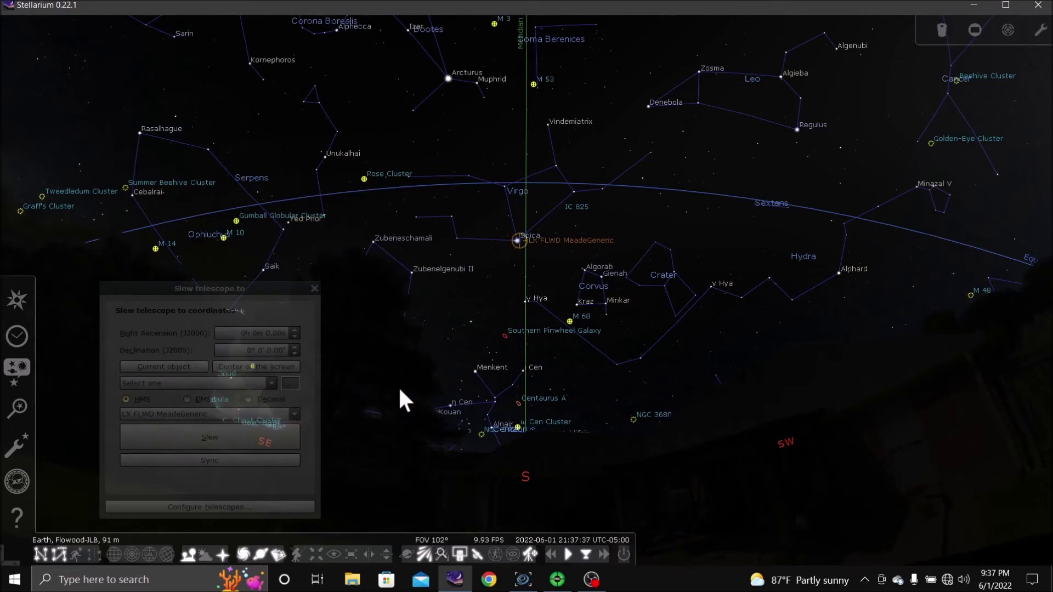
click(147, 293)
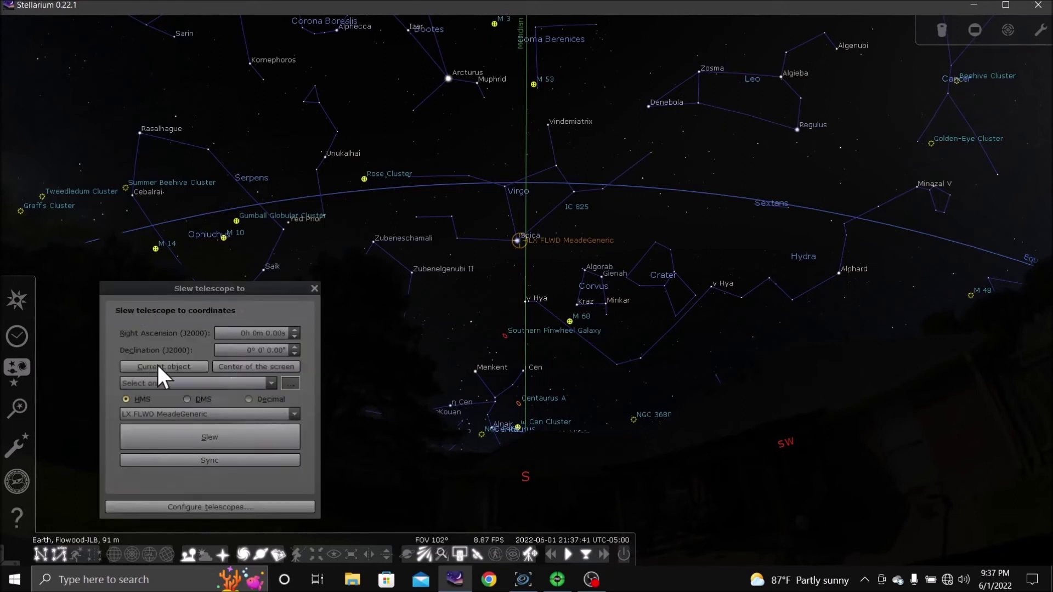
click(515, 240)
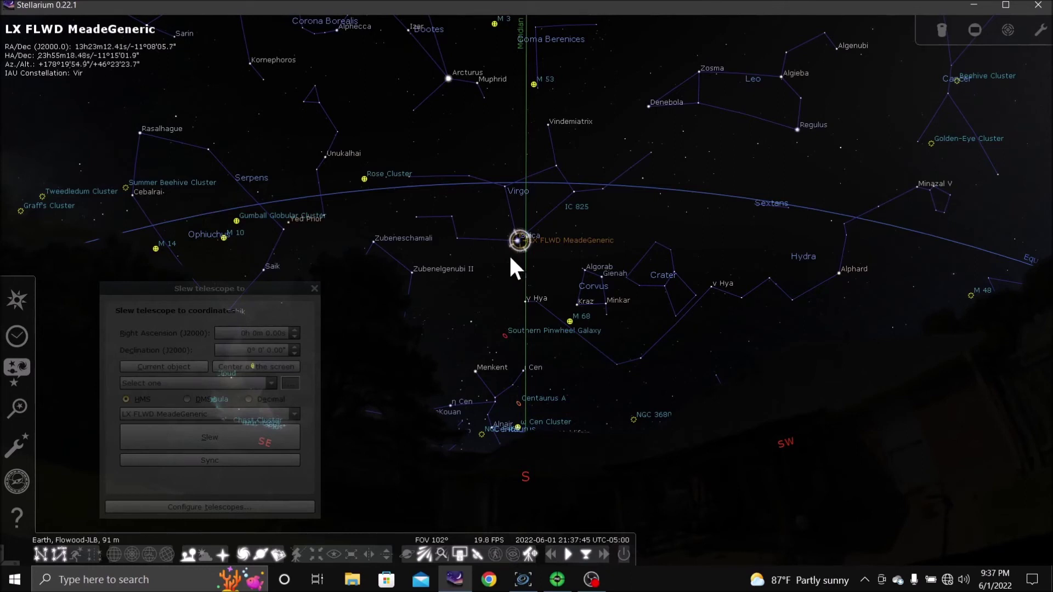
right_click(509, 254)
click(517, 238)
right_click(510, 242)
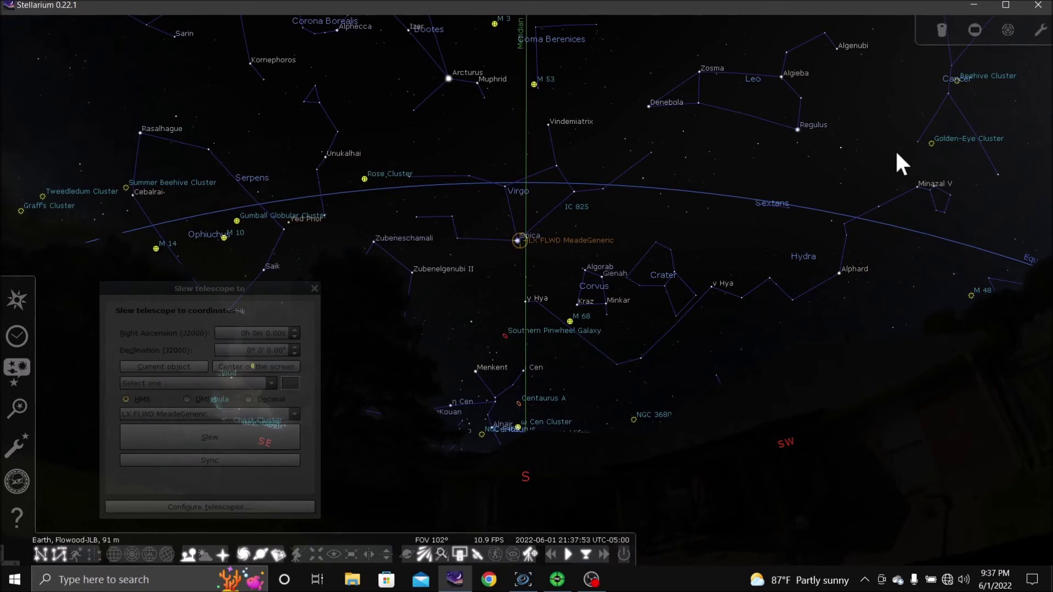
Minimize Stellarium, then in N.I.N.A.'s general options confirm FLWD_LX_ZWO is the active profile.
click(972, 4)
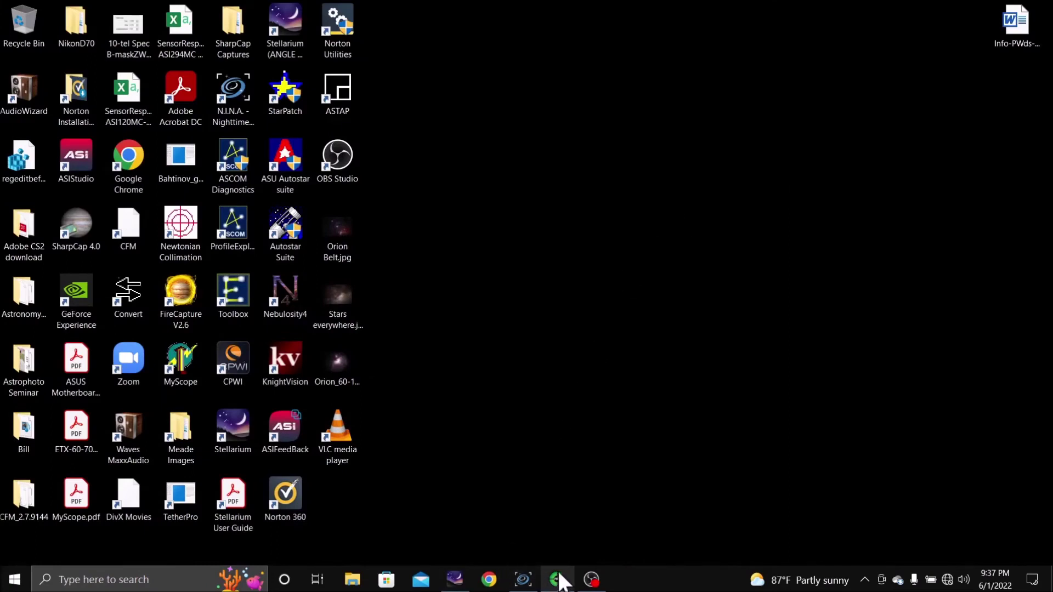
click(528, 579)
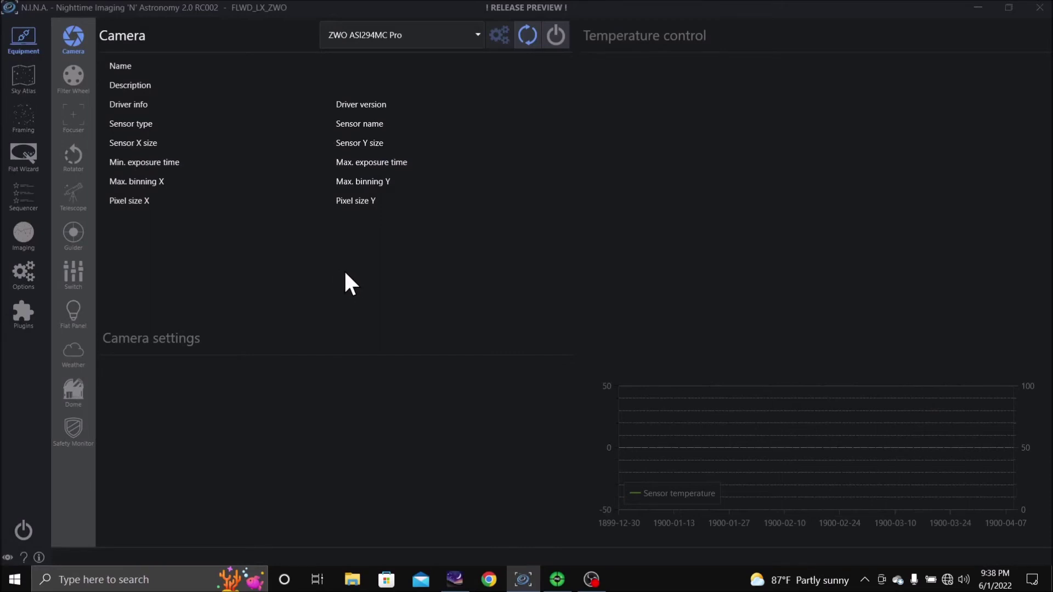
click(24, 274)
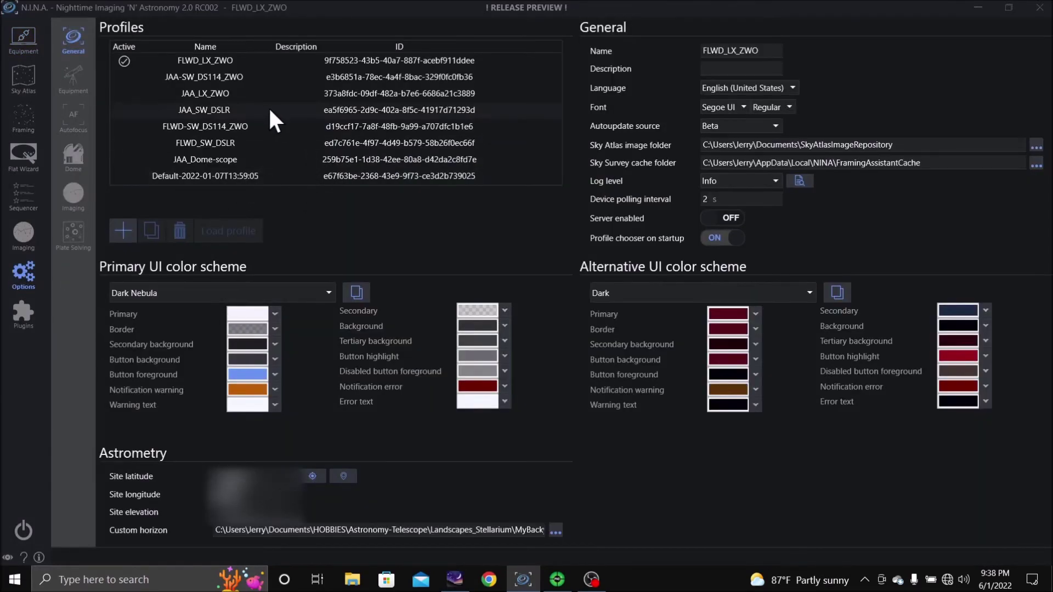
click(241, 76)
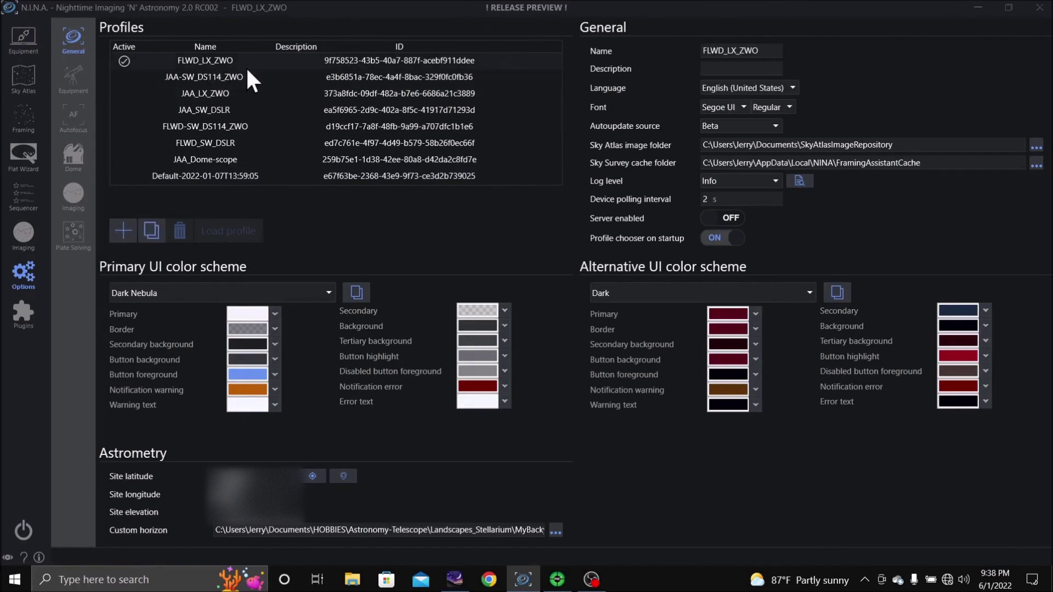
click(202, 59)
click(224, 61)
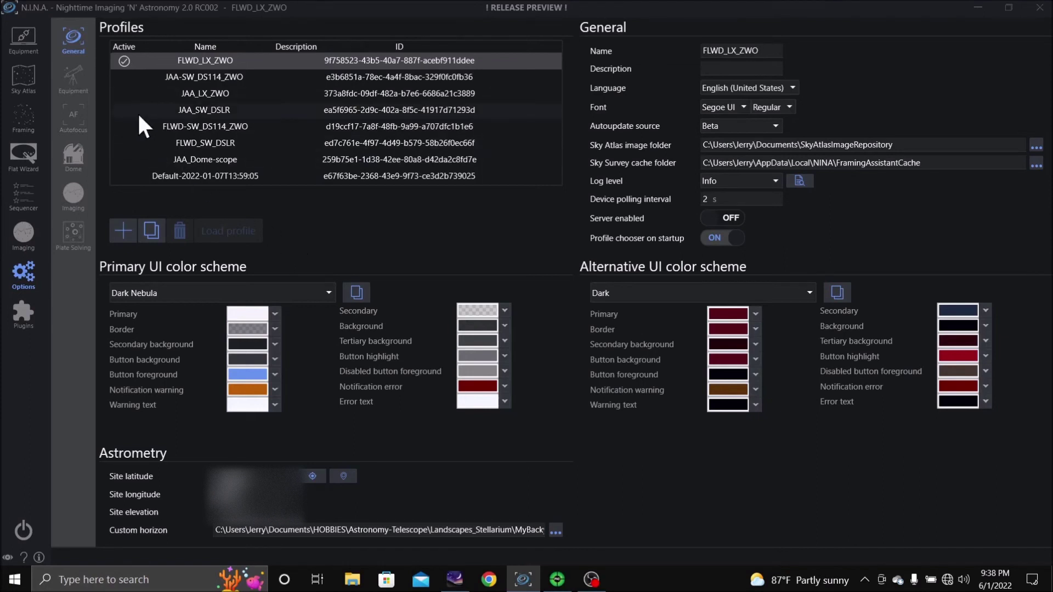
click(33, 38)
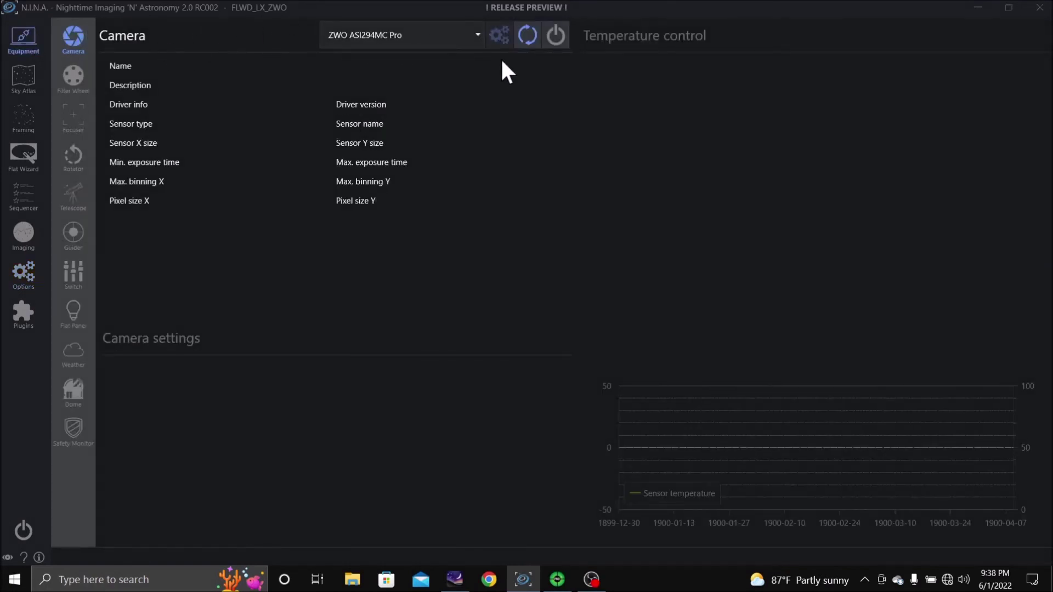
Connect the ZWO ASI294MC Pro, cool it to -10 °C, and connect the ZWO focuser and Meade Generic mount.
click(557, 41)
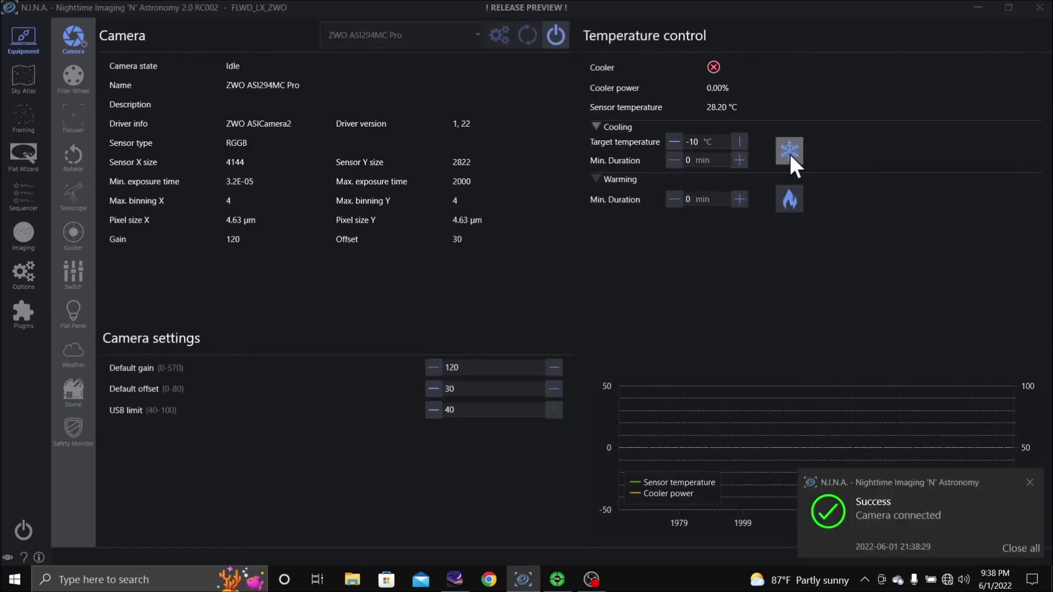
click(791, 153)
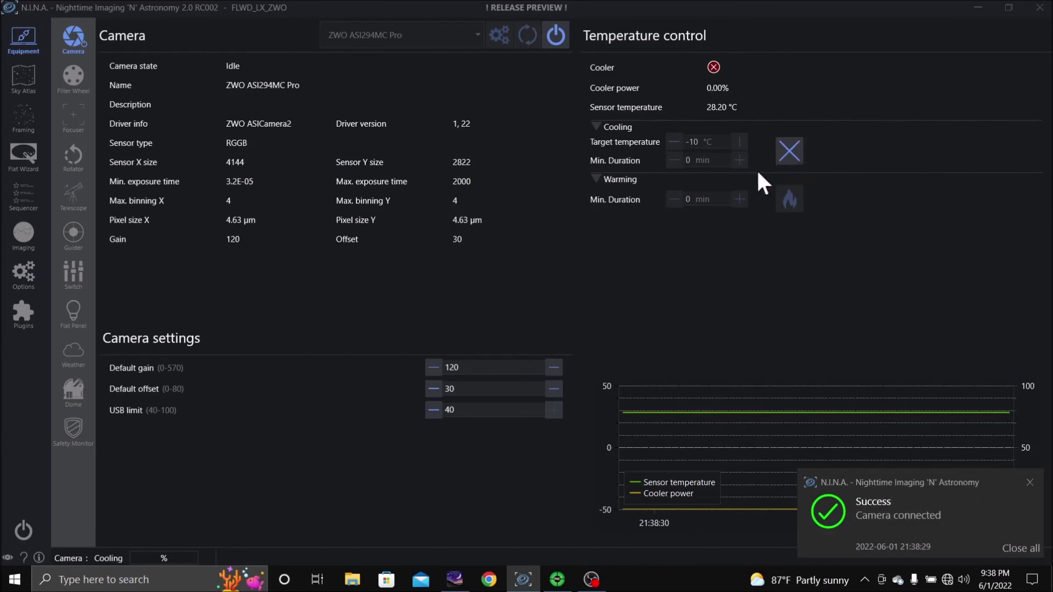
click(80, 123)
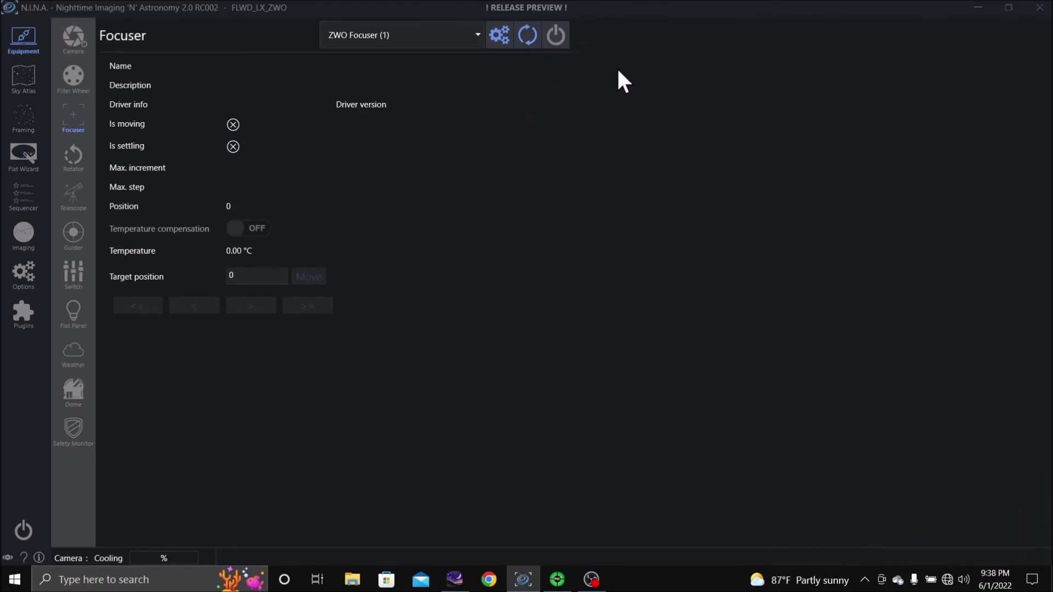
click(555, 35)
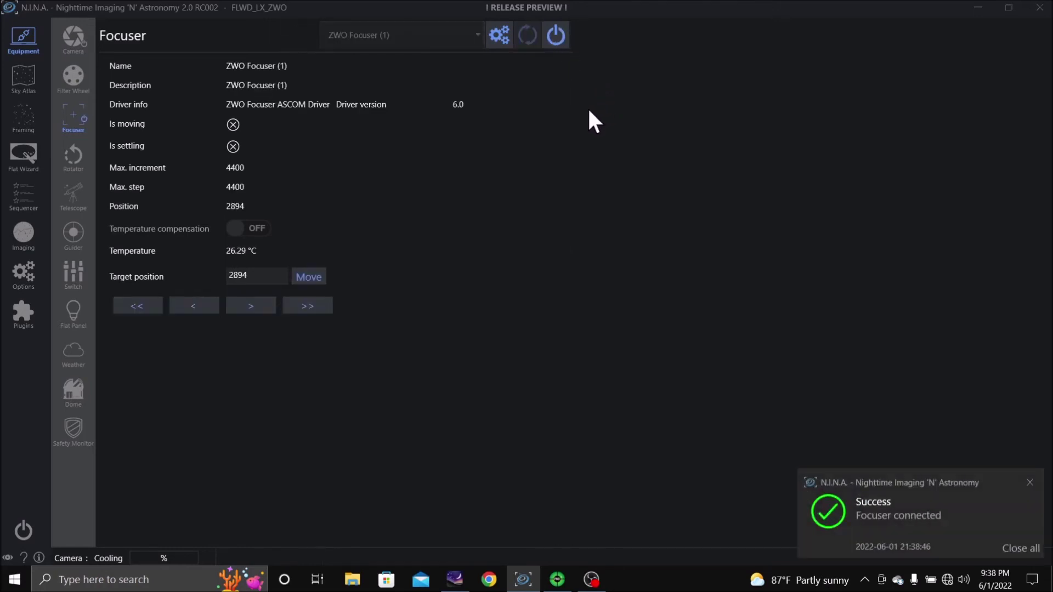
click(76, 193)
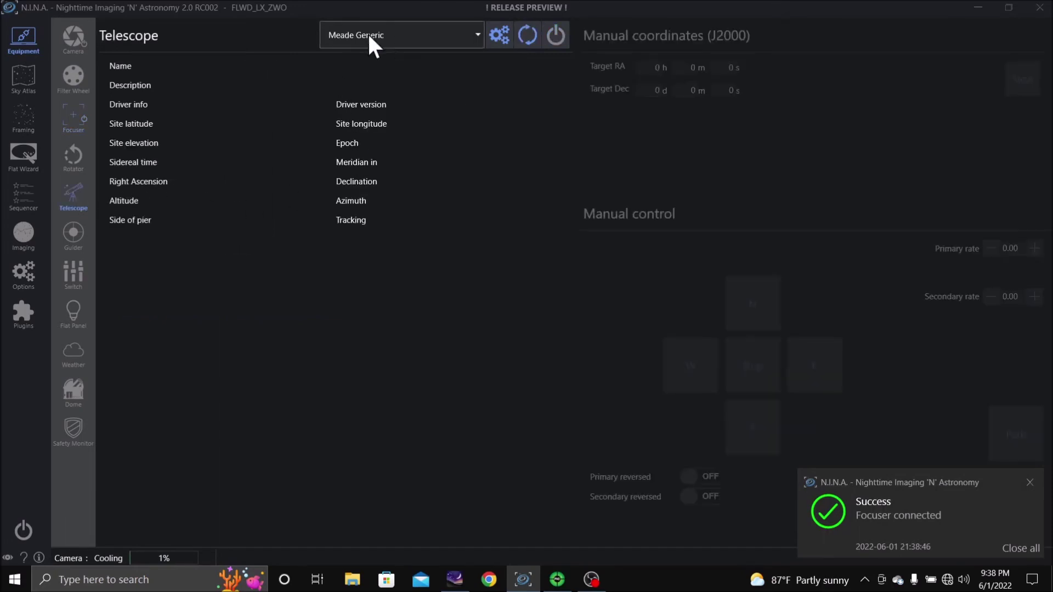
click(556, 36)
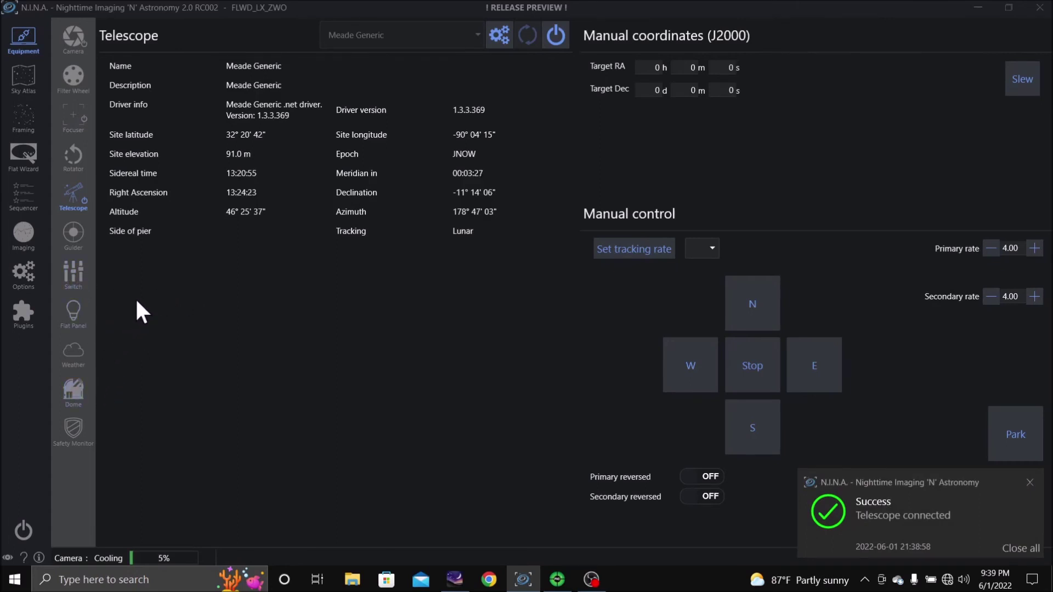
click(73, 230)
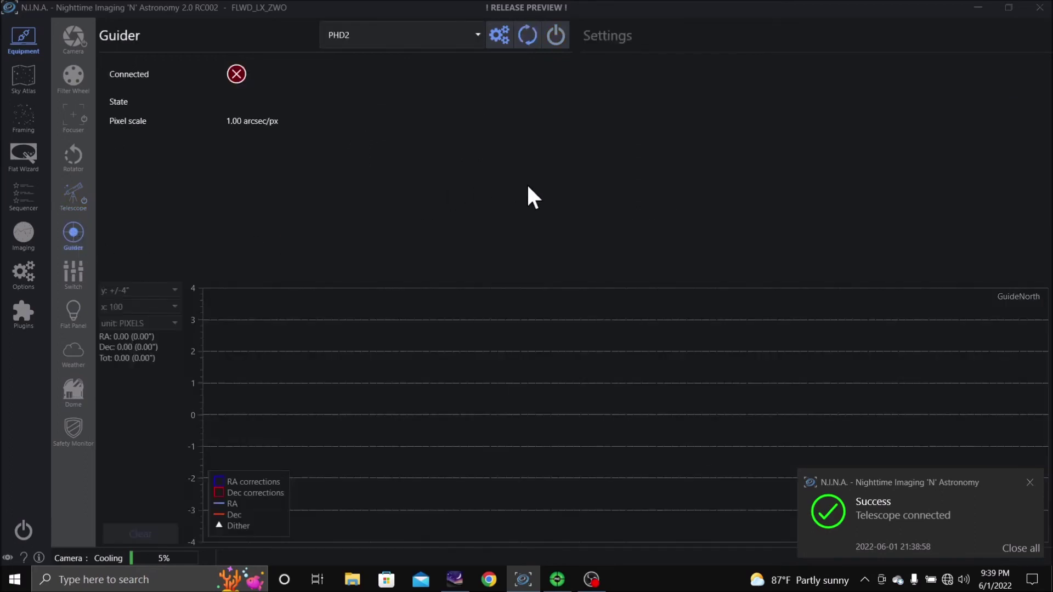
Connect all PHD2 equipment, the StarShoot Autoguider and Meade Generic mount, then minimize PHD2.
click(559, 581)
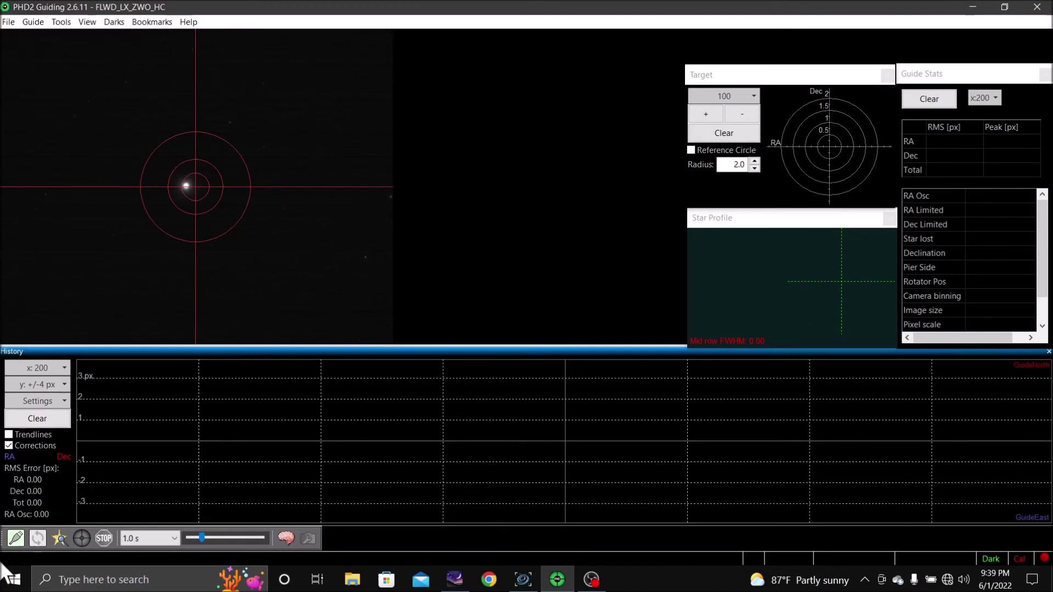
click(16, 538)
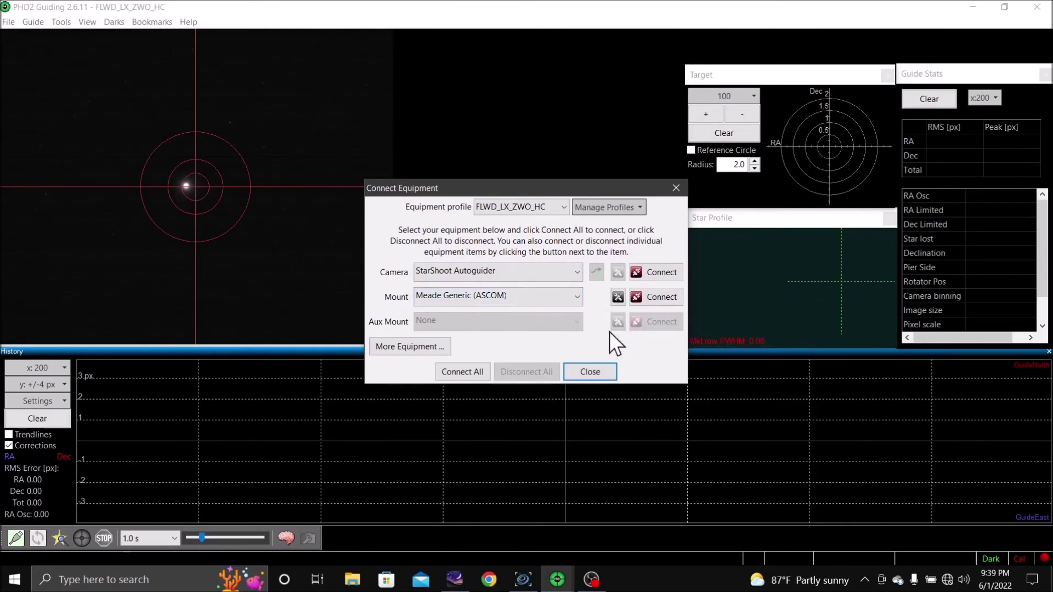
click(473, 371)
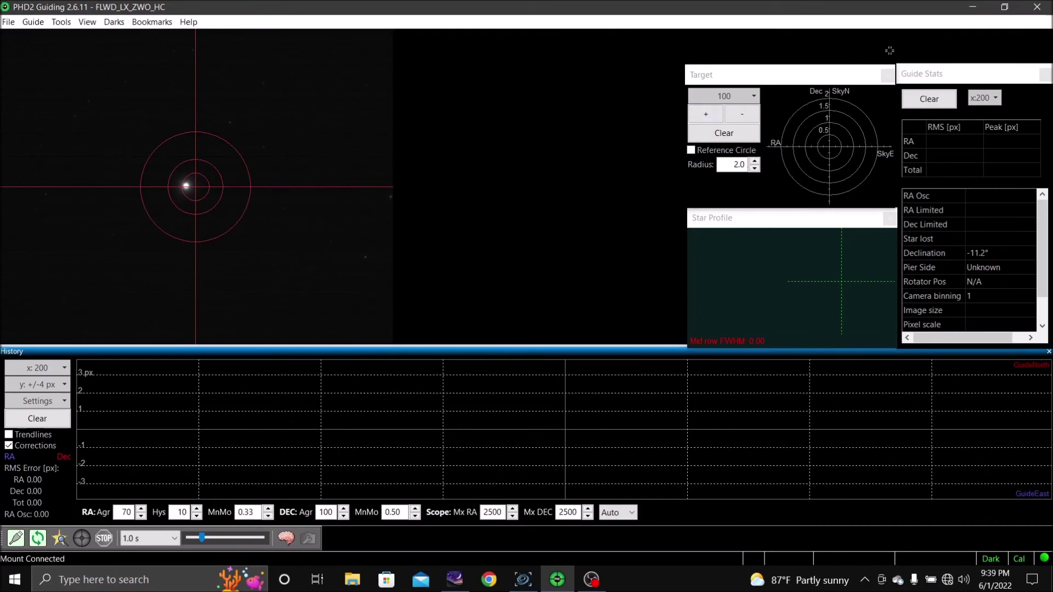
click(973, 7)
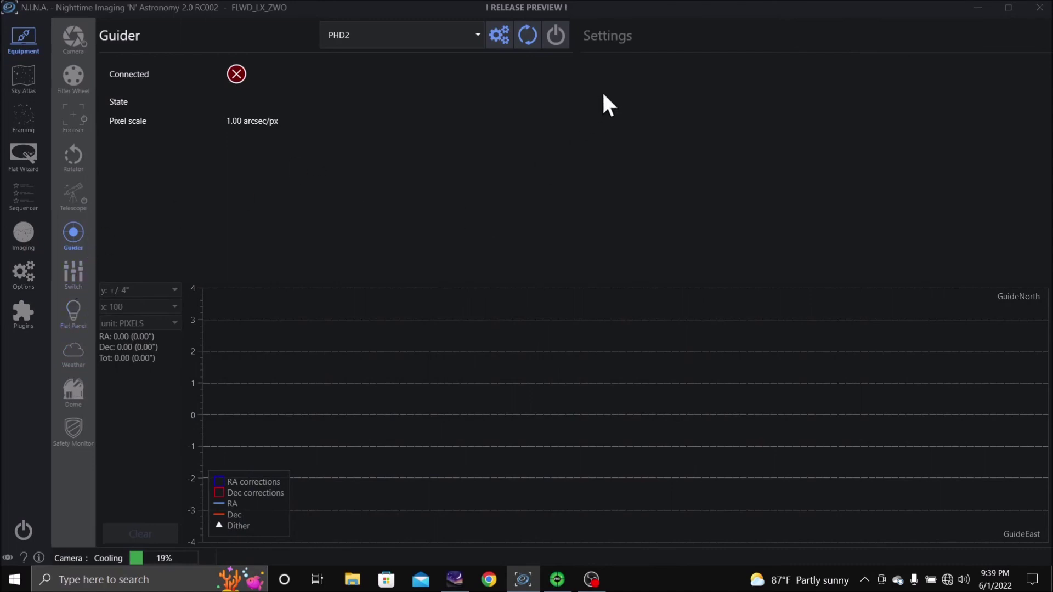
Connect the PHD2 guider and change the Imaging exposure time from 5 s to 1 s.
click(556, 36)
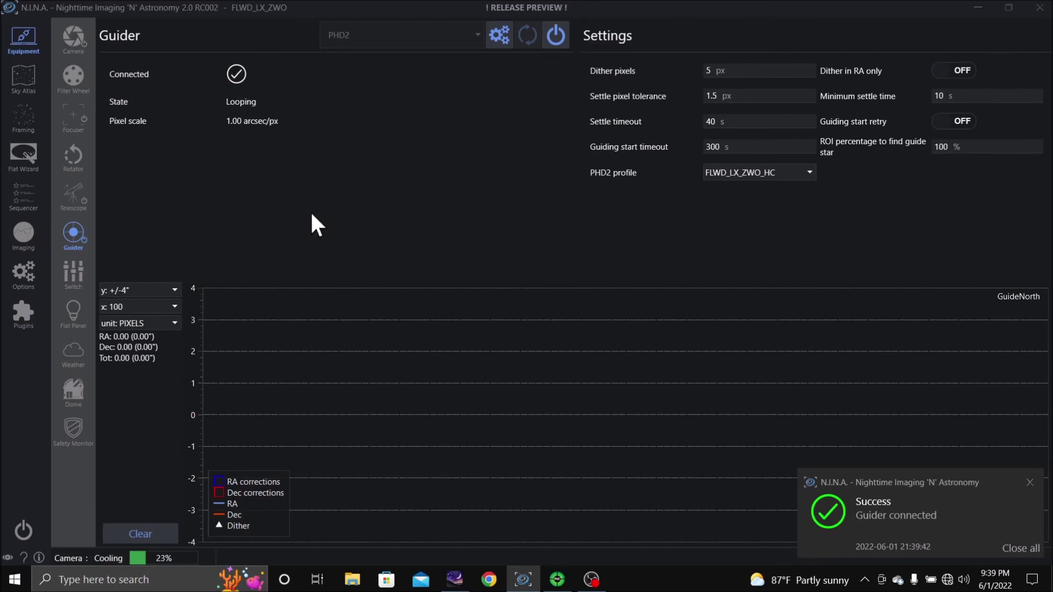
click(24, 233)
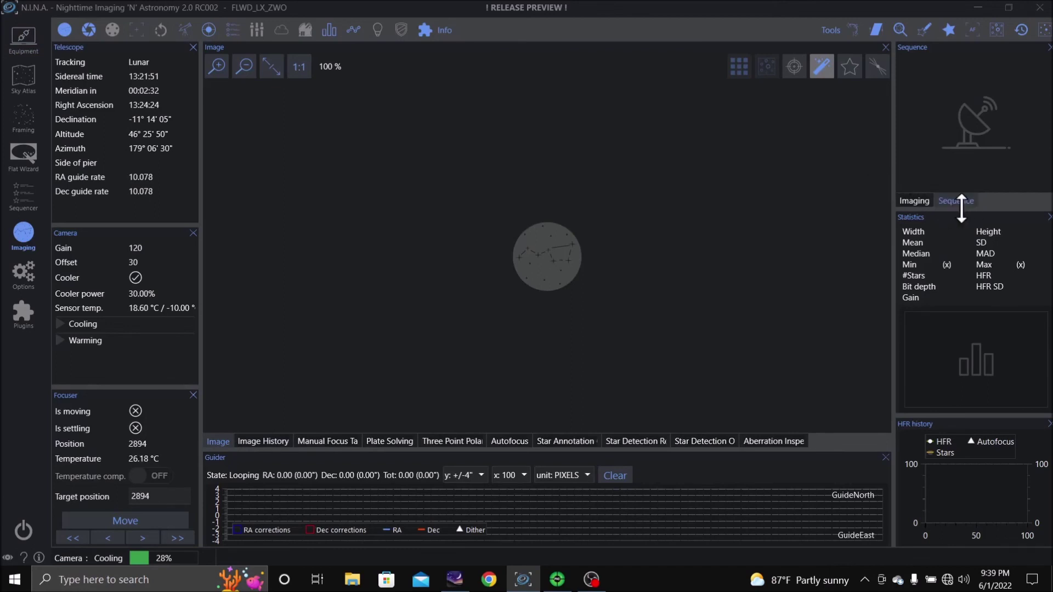
click(914, 198)
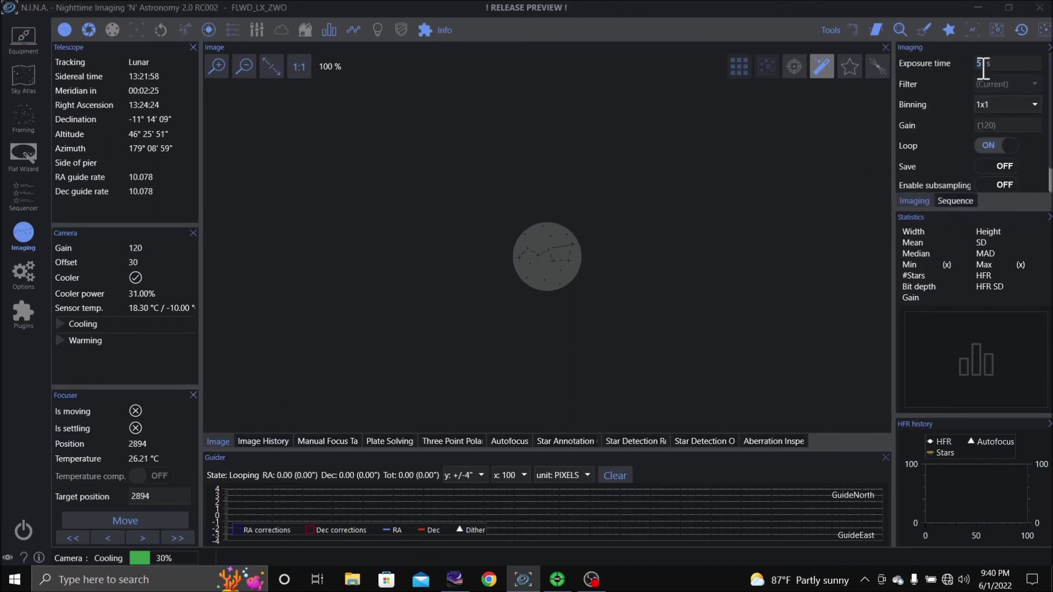
text(1)
key(BackSpace)
key(BackSpace)
text(1)
Capture looping 1 s test frames showing the bright star, then stop the loop.
scroll(1027, 165, down, 1)
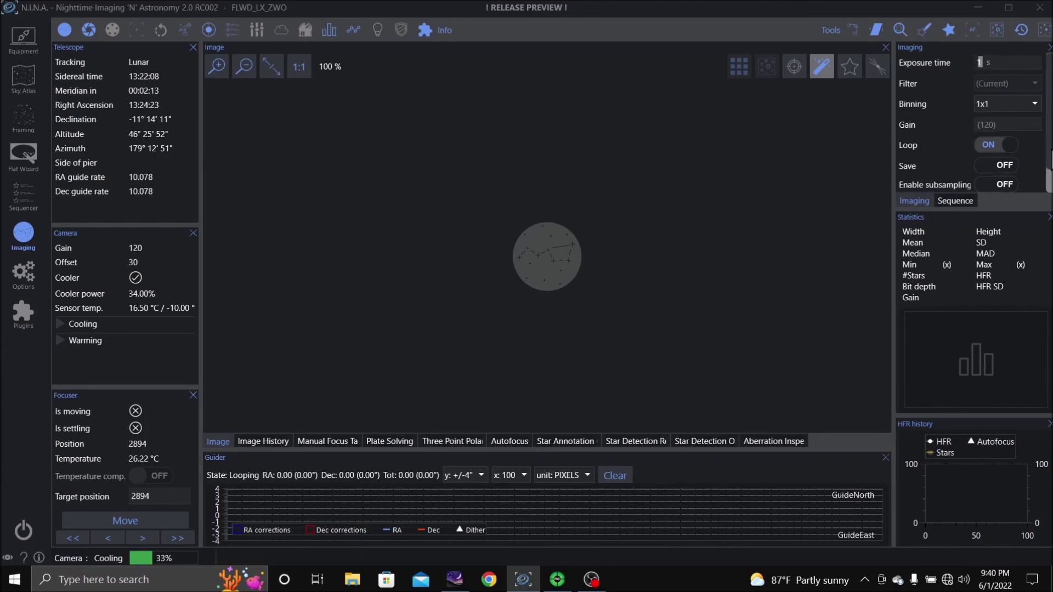
click(971, 183)
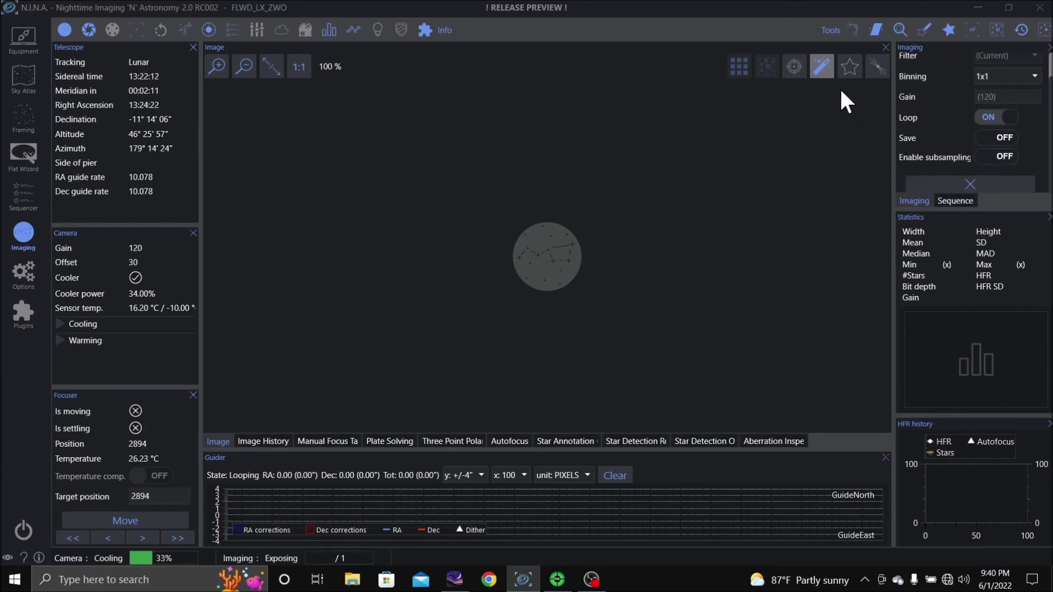
click(795, 70)
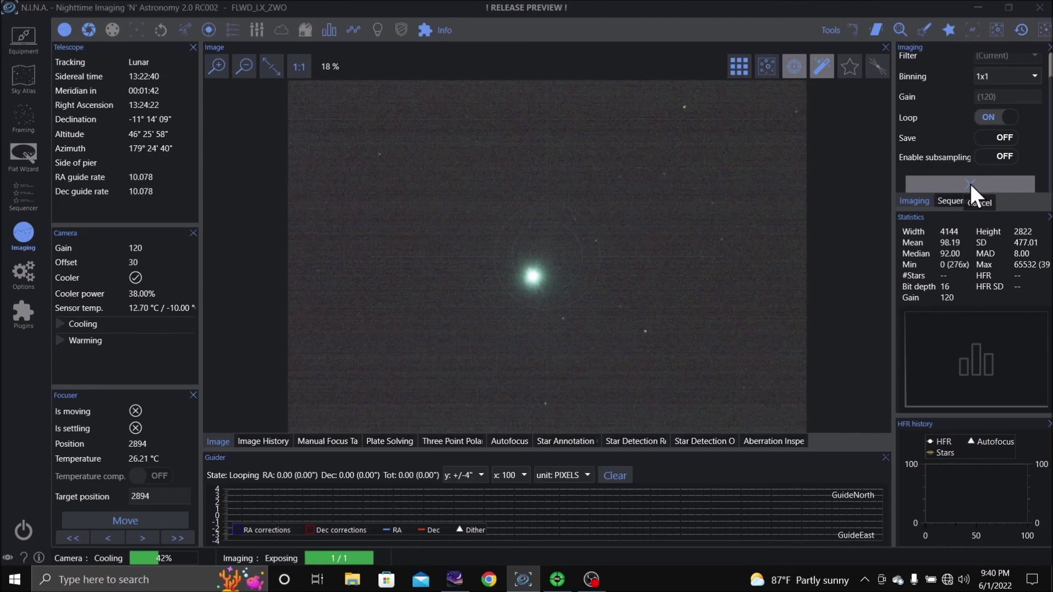
click(969, 183)
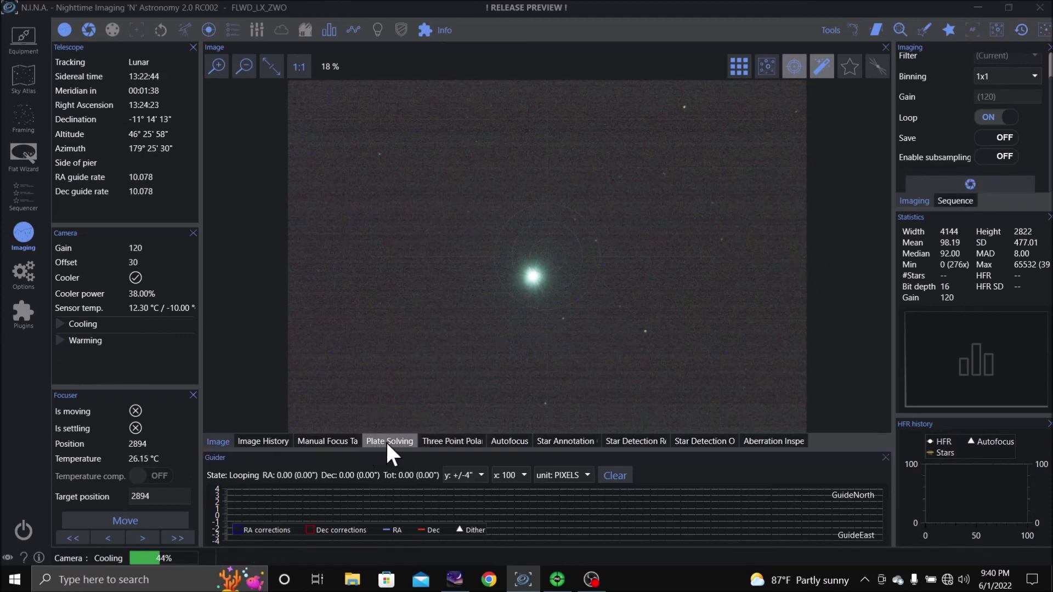
Start a new autofocus run from the Autofocus view, with the focuser moving from 2894.
click(507, 441)
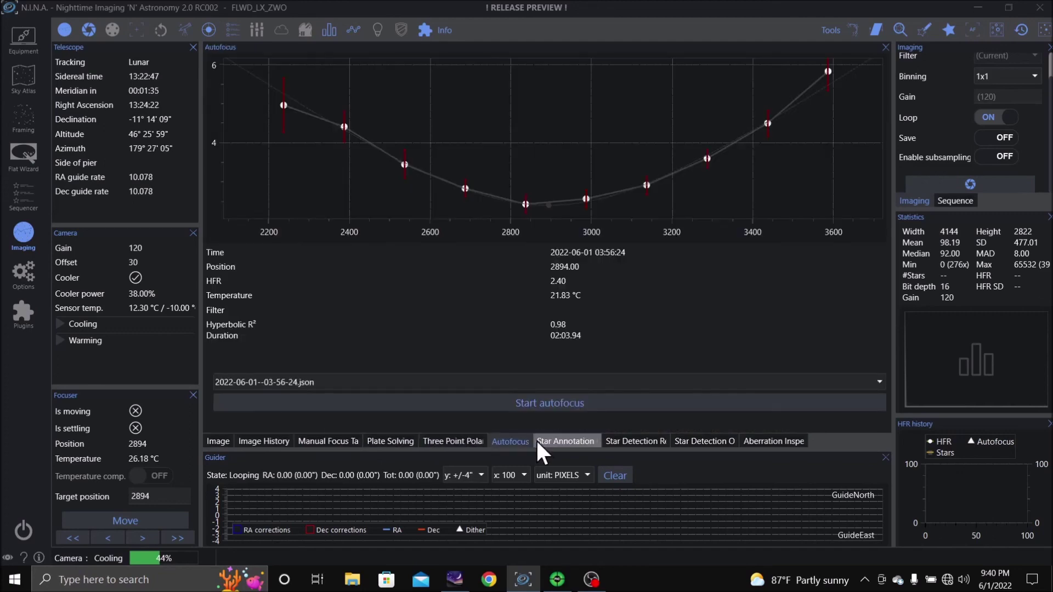
click(546, 403)
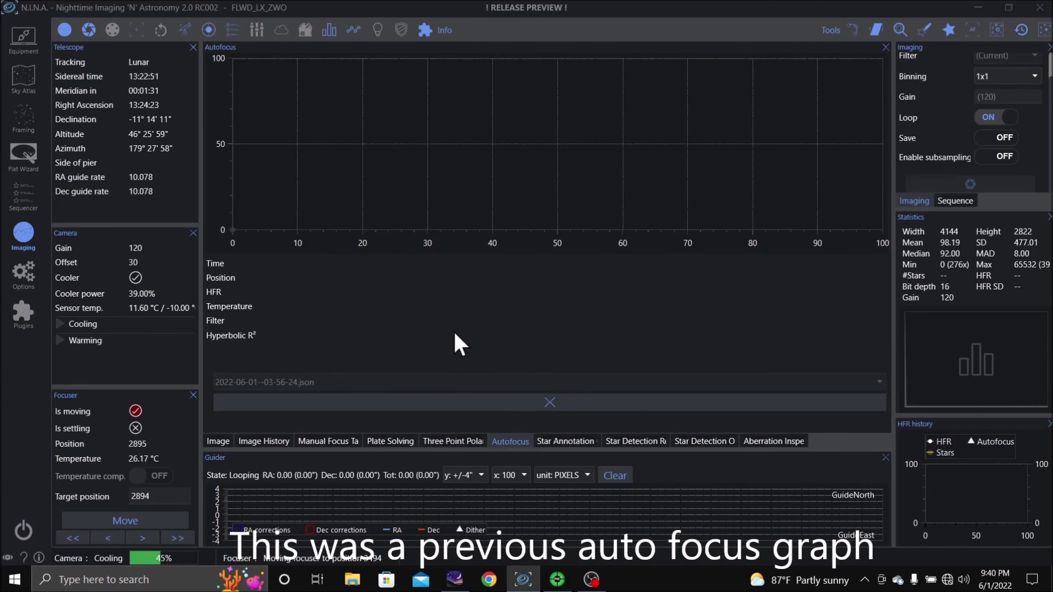